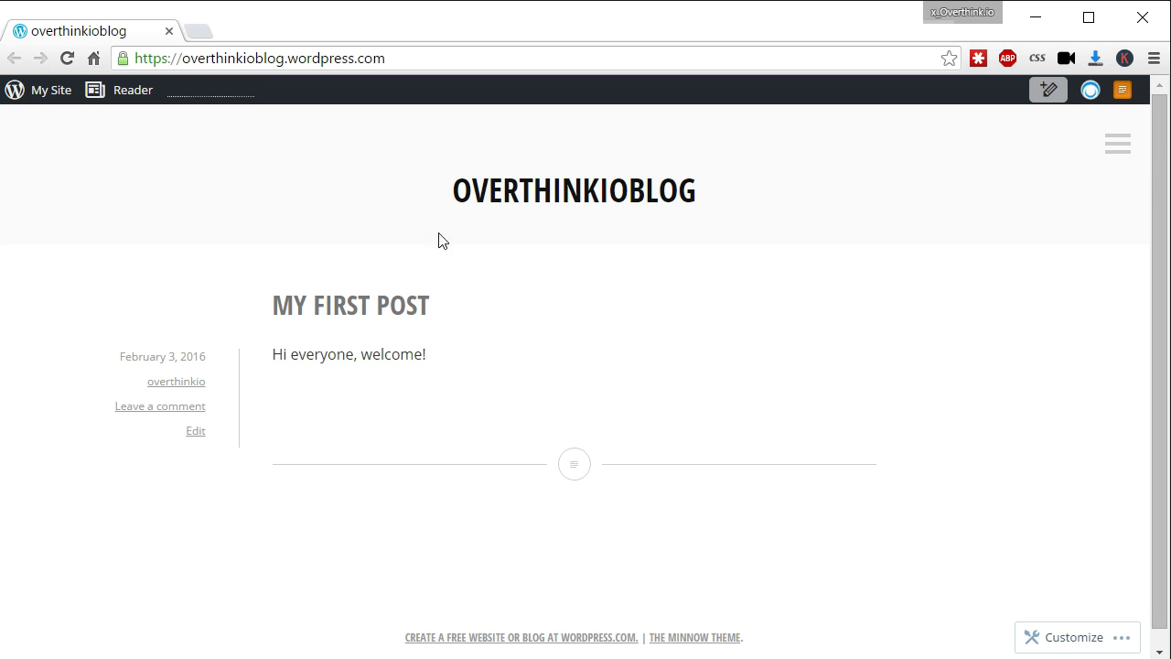
# Step: Open the WP Admin dashboard of the overthinkioblog site
pyautogui.click(1118, 144)
pyautogui.click(827, 146)
pyautogui.click(52, 91)
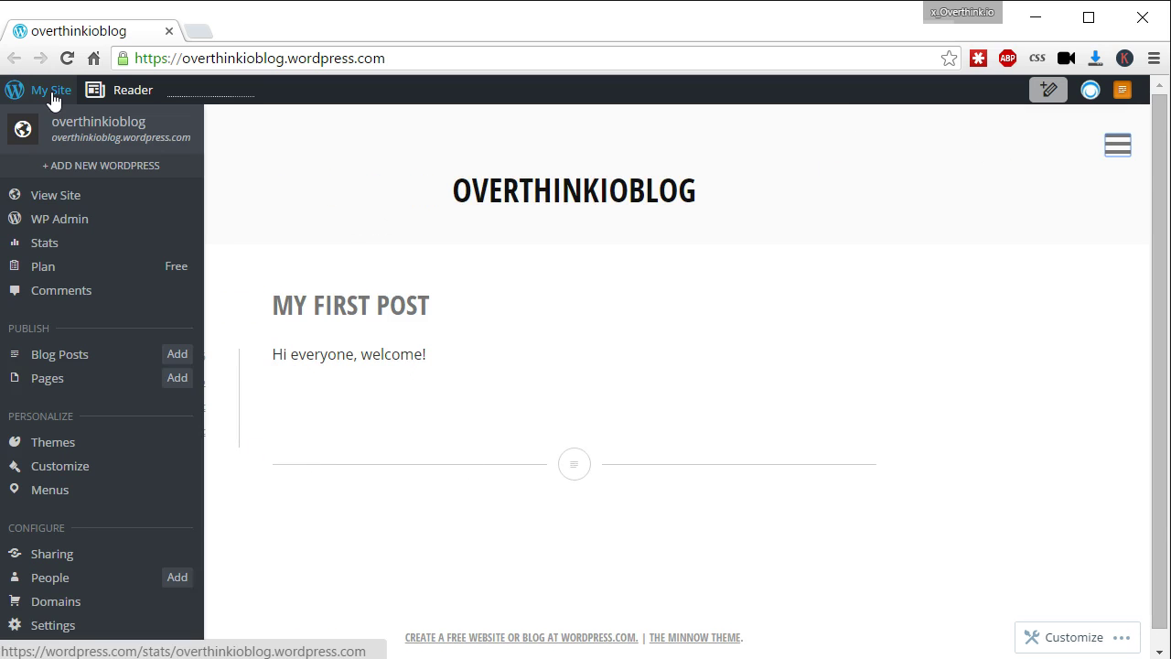
pyautogui.click(50, 221)
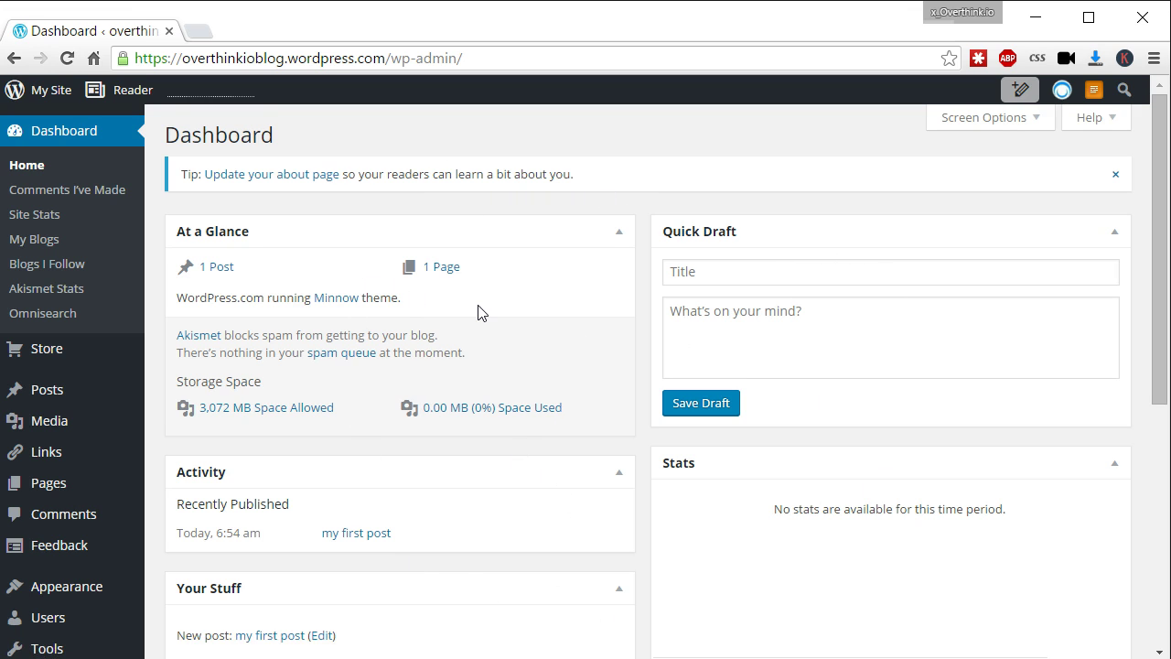
# Step: Start the free export from the site's tools and download an export file containing all content
pyautogui.scroll(-3, 78, 332)
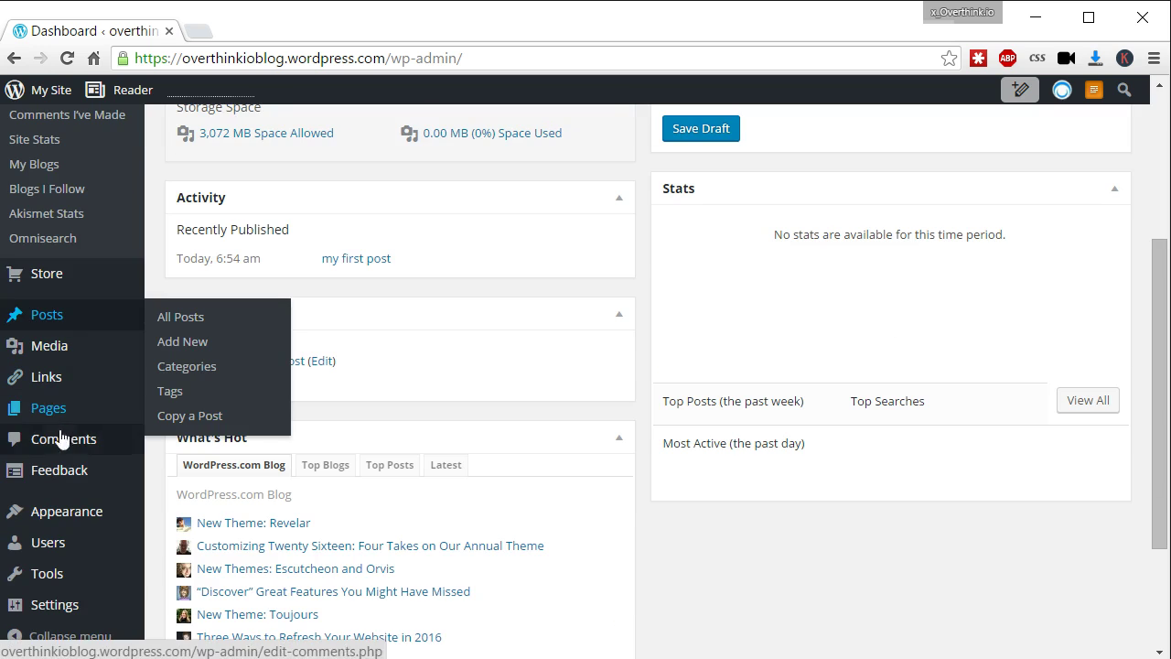
pyautogui.moveTo(29, 577)
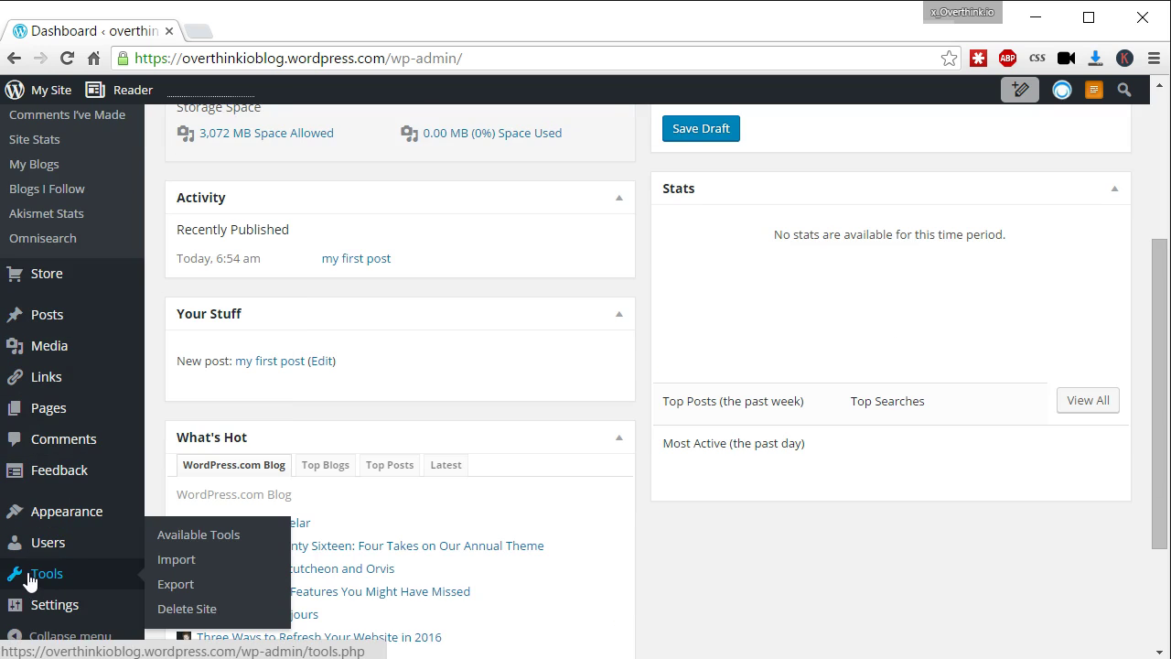
pyautogui.click(188, 590)
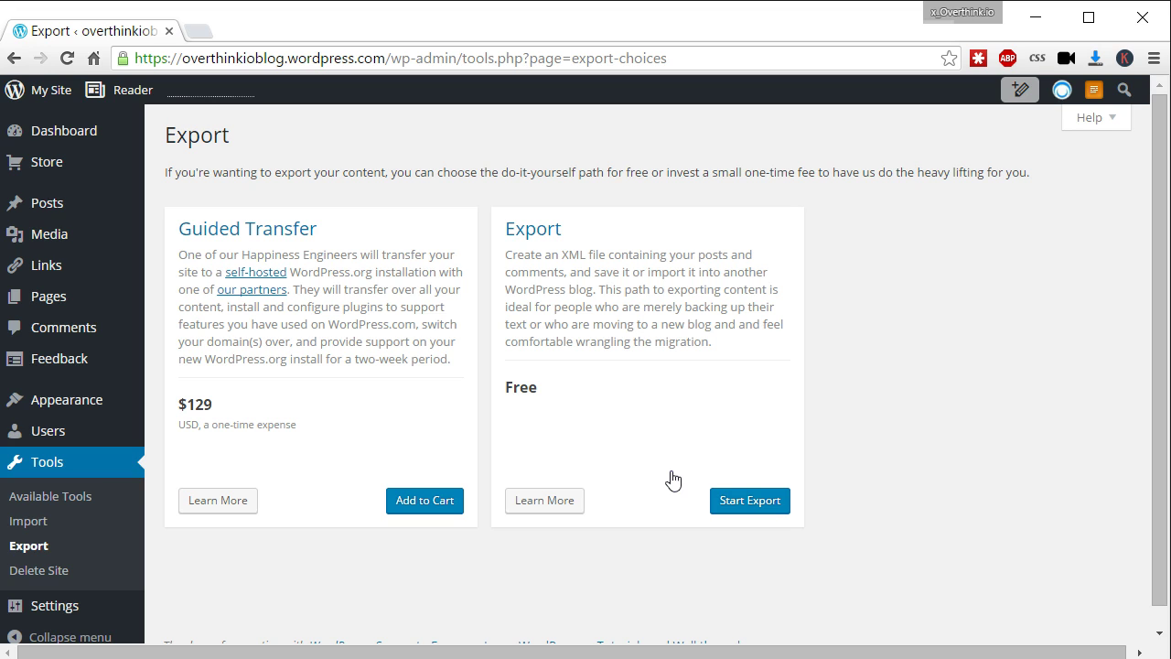
pyautogui.click(749, 502)
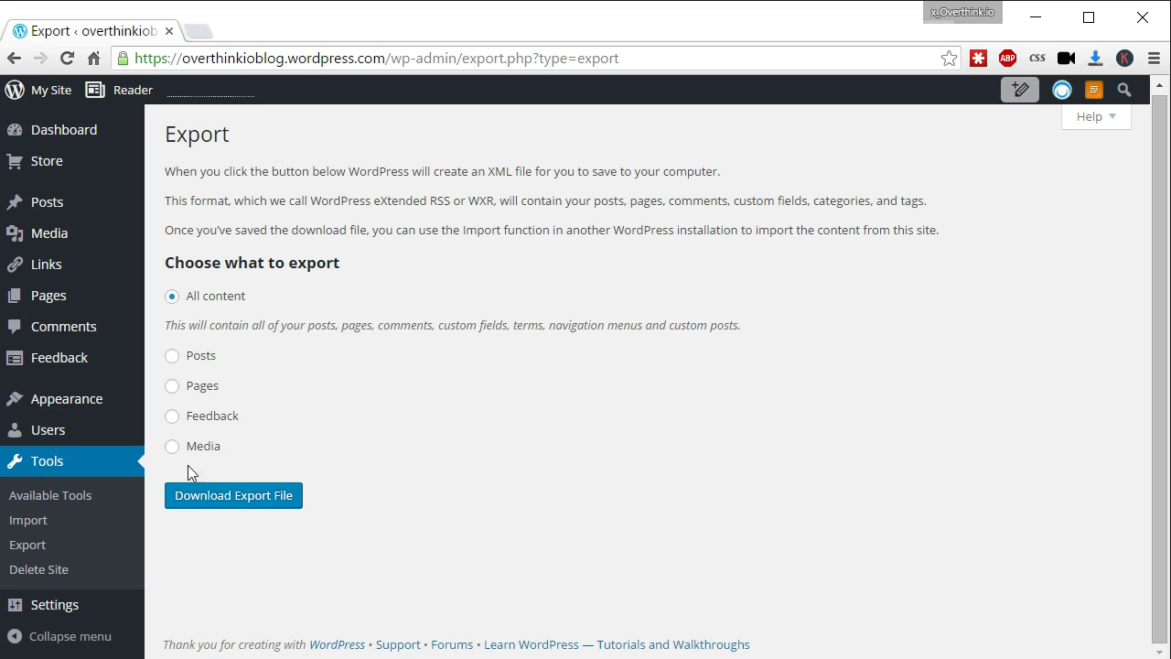
pyautogui.click(244, 499)
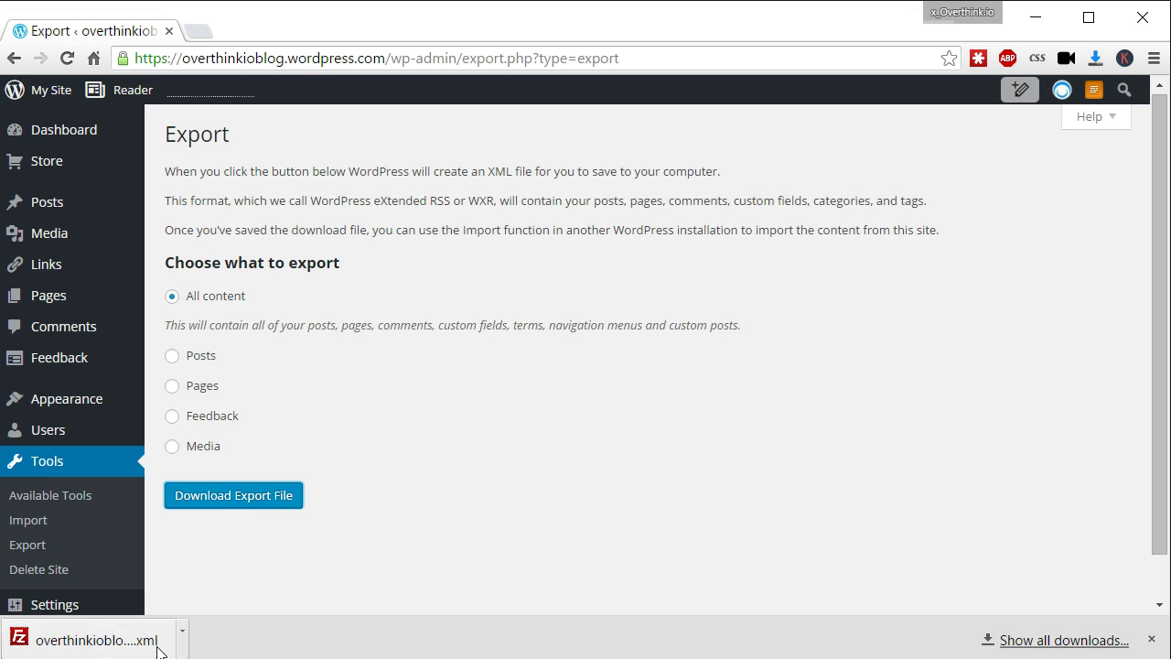
# Step: Download a second export file containing only Media, with no start or end date chosen
pyautogui.click(172, 445)
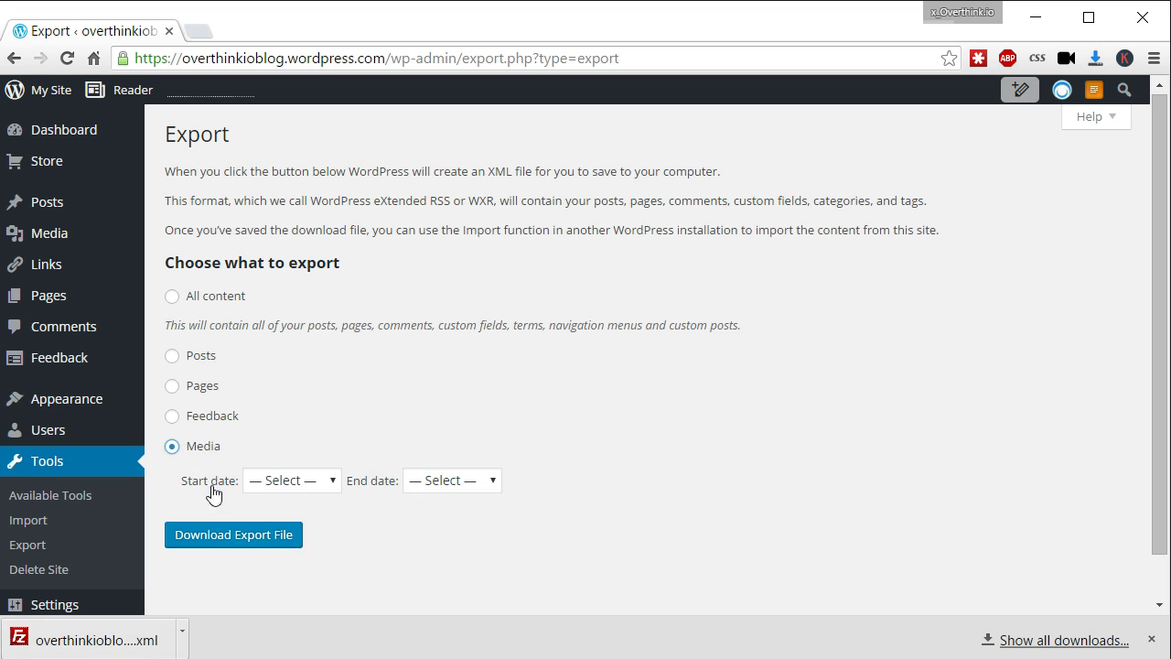
pyautogui.click(310, 486)
pyautogui.click(417, 522)
pyautogui.click(238, 541)
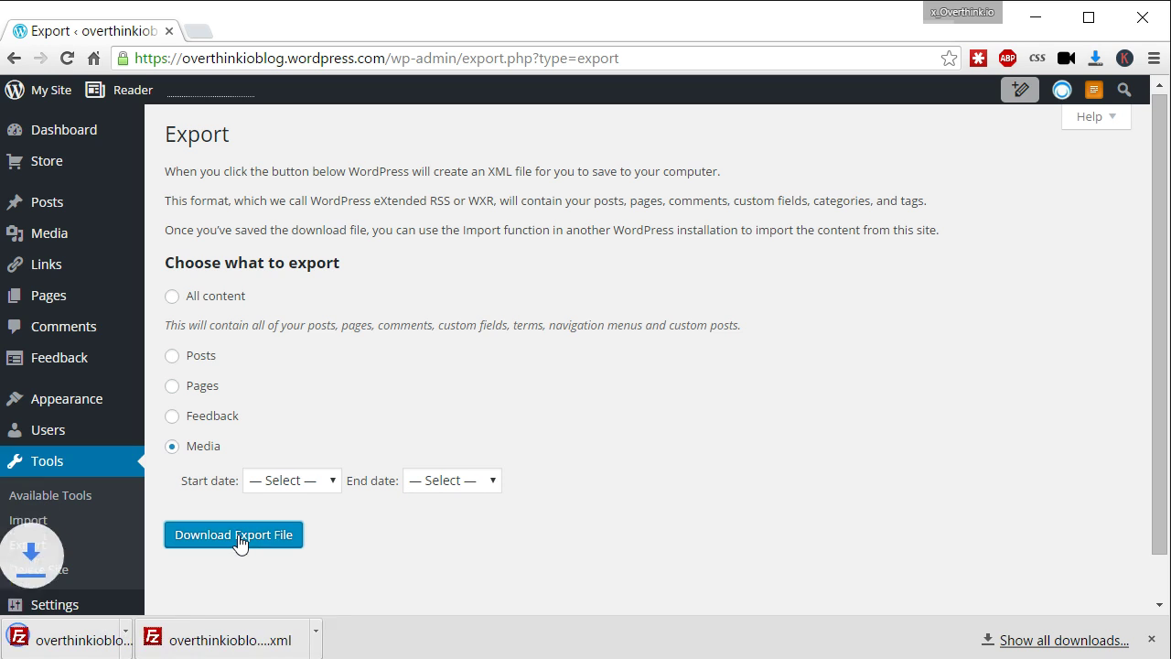
# Step: Show the downloaded media export XML file in its folder
pyautogui.click(124, 646)
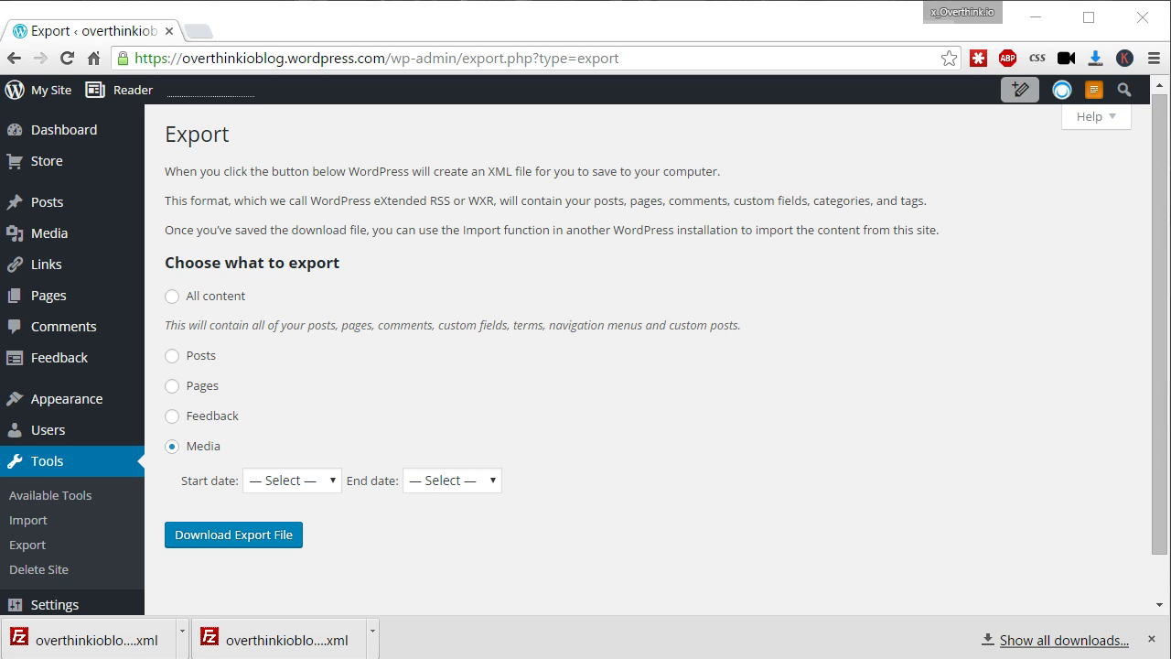
pyautogui.rightClick(104, 634)
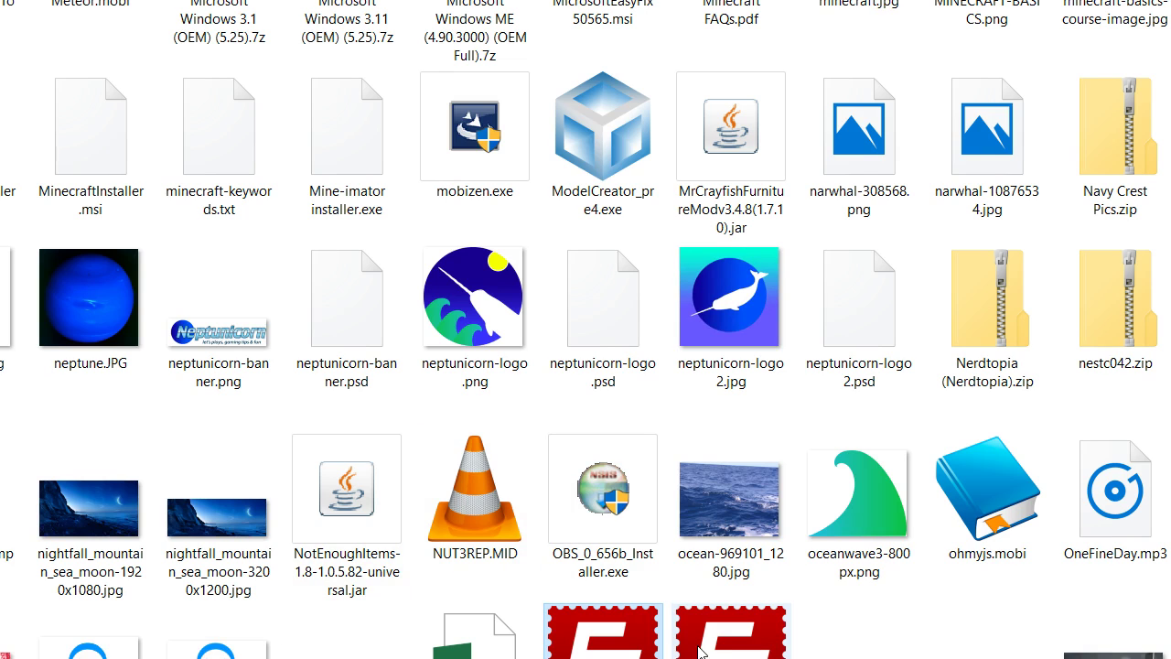
# Step: Try to open the media export XML file with Code
pyautogui.rightClick(608, 641)
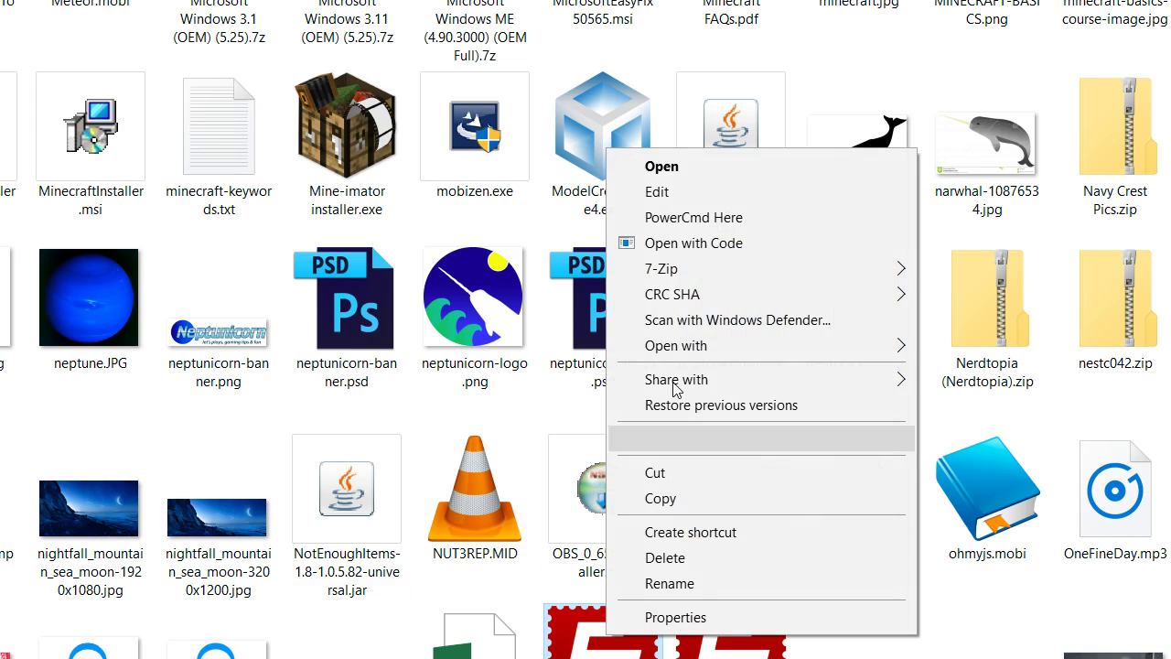
pyautogui.click(708, 243)
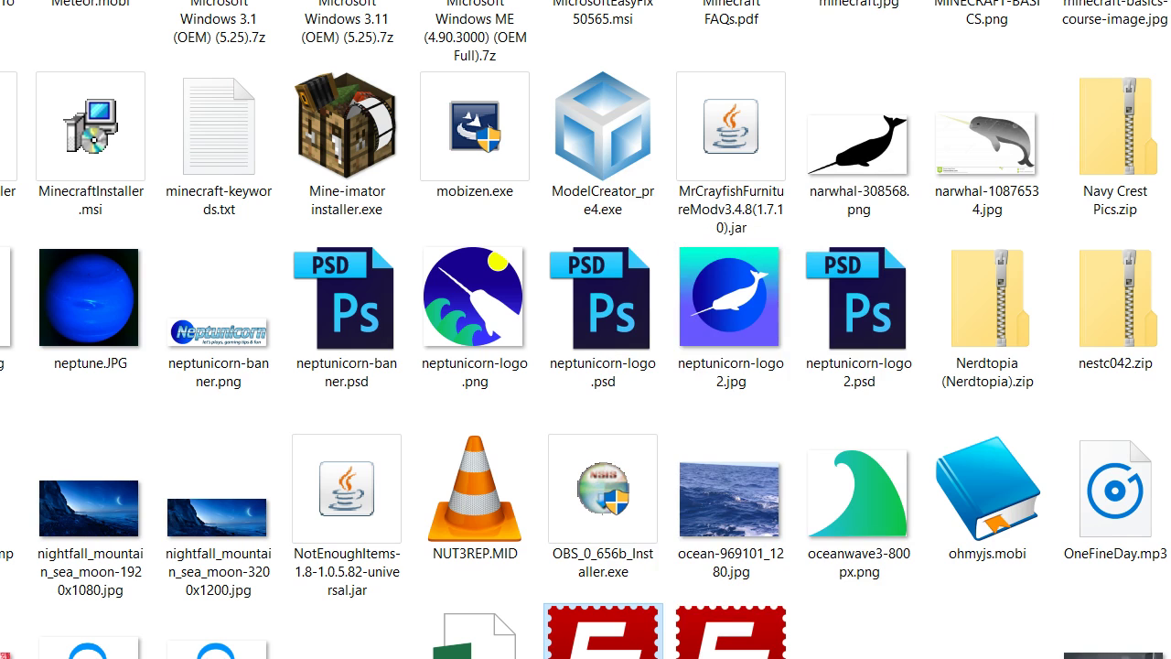
pyautogui.press('Escape')
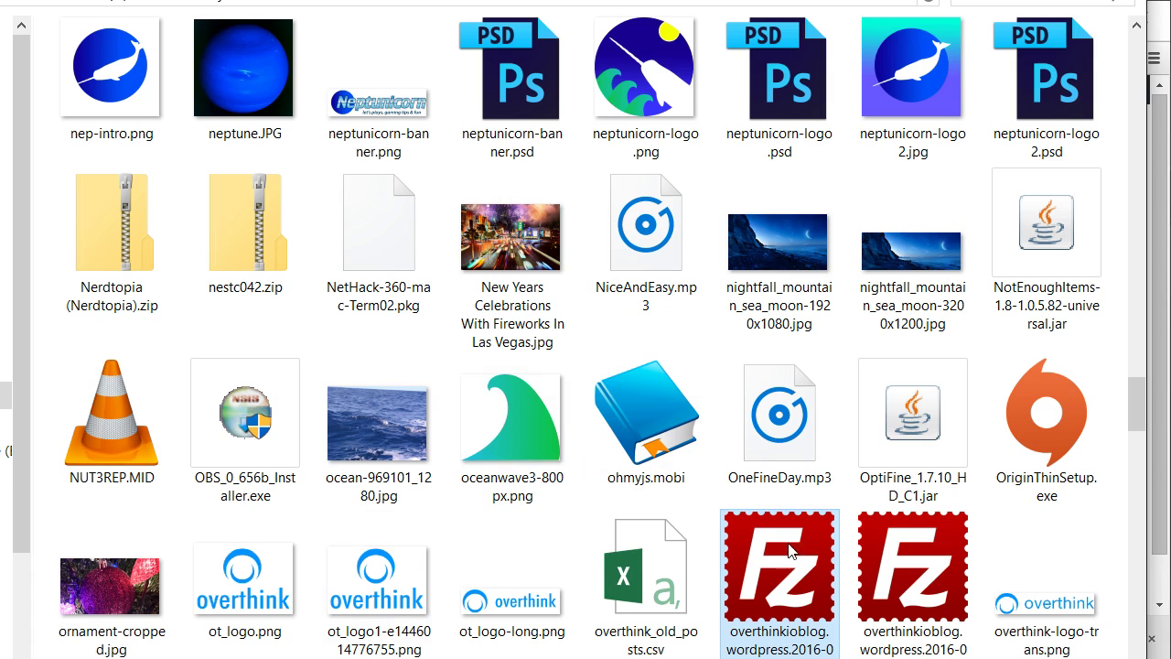
# Step: Open the media export XML file in WordPad
pyautogui.rightClick(810, 571)
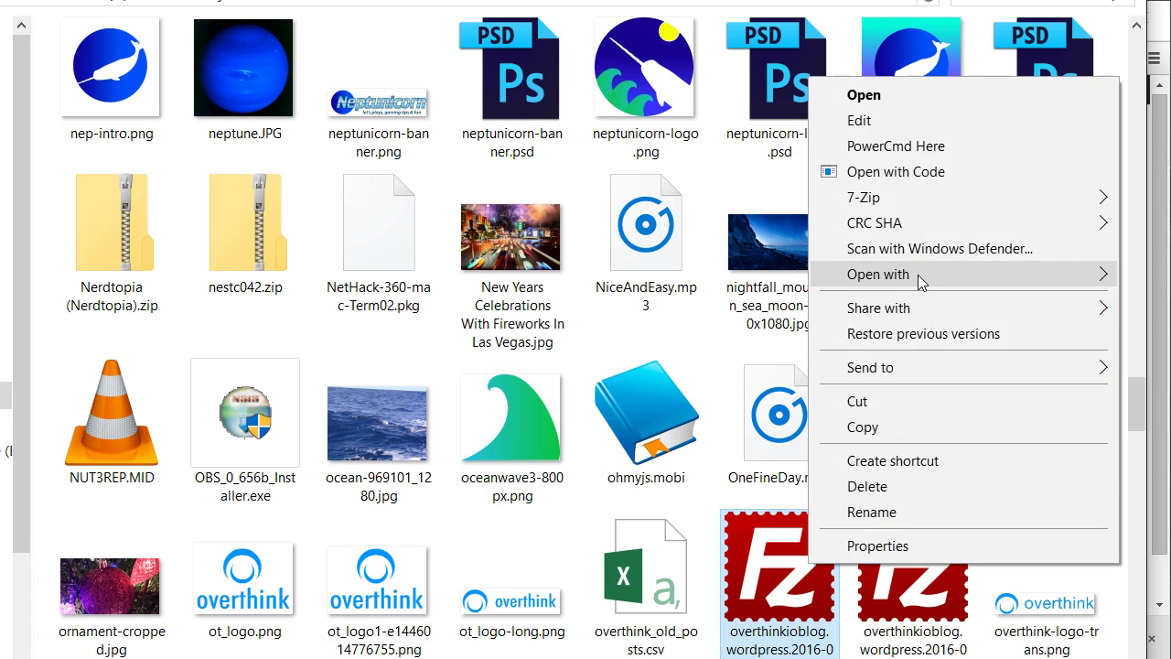
pyautogui.moveTo(921, 282)
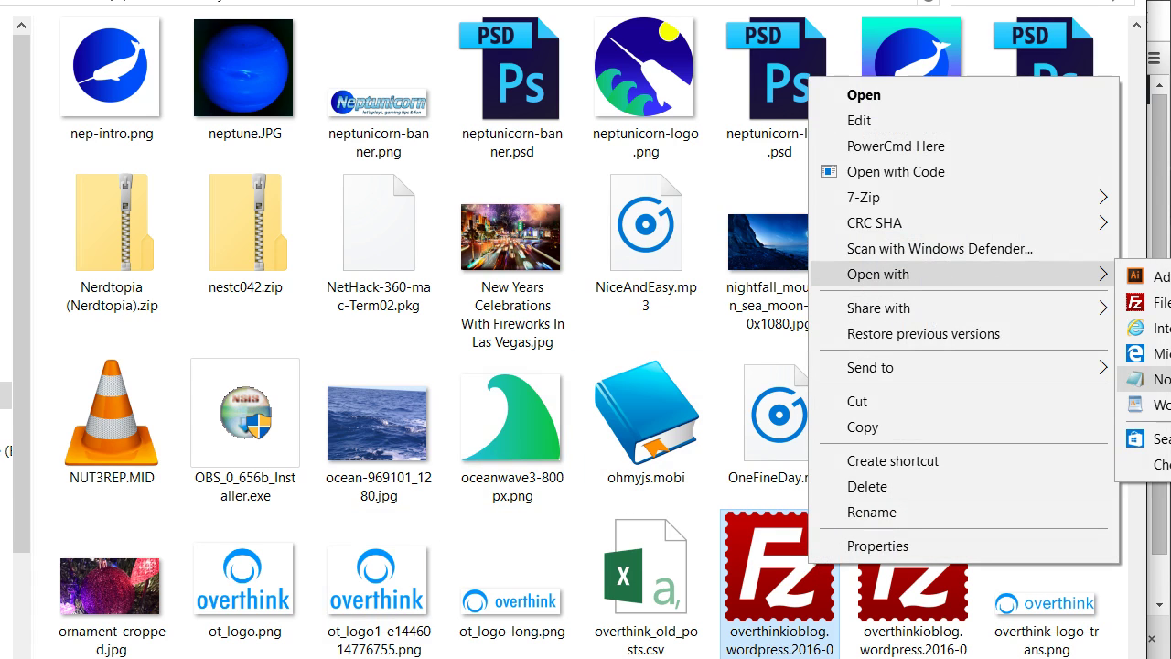
pyautogui.click(1158, 404)
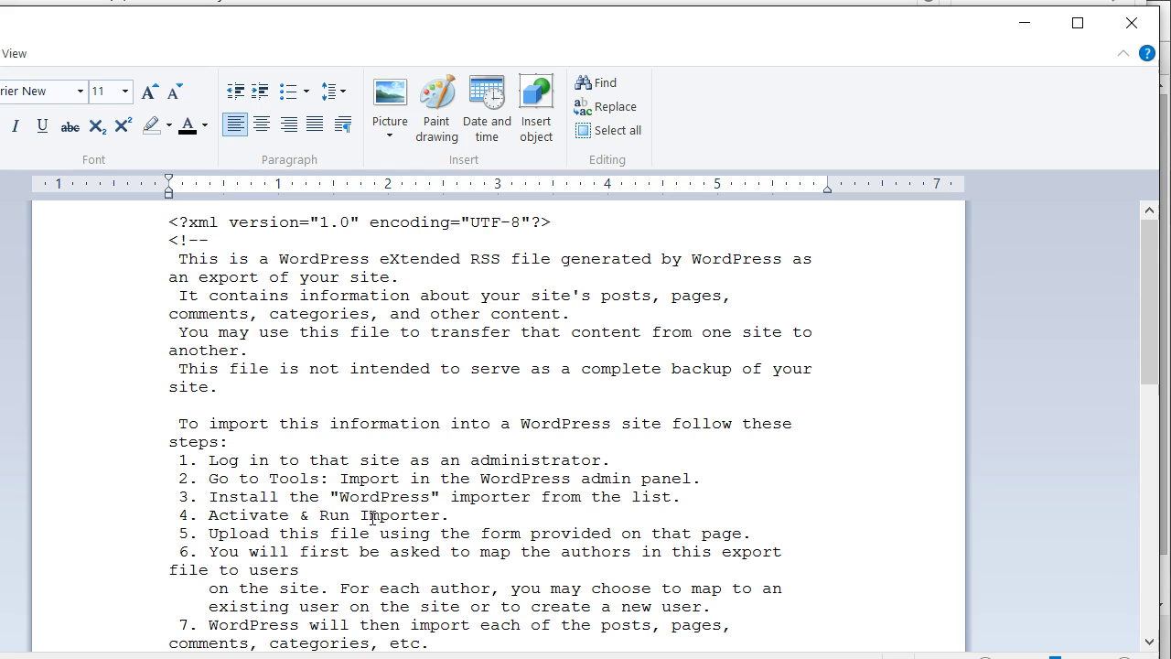
# Step: Read through the export file to its end, highlight the image block, and close the document and its folder
pyautogui.scroll(-6, 529, 503)
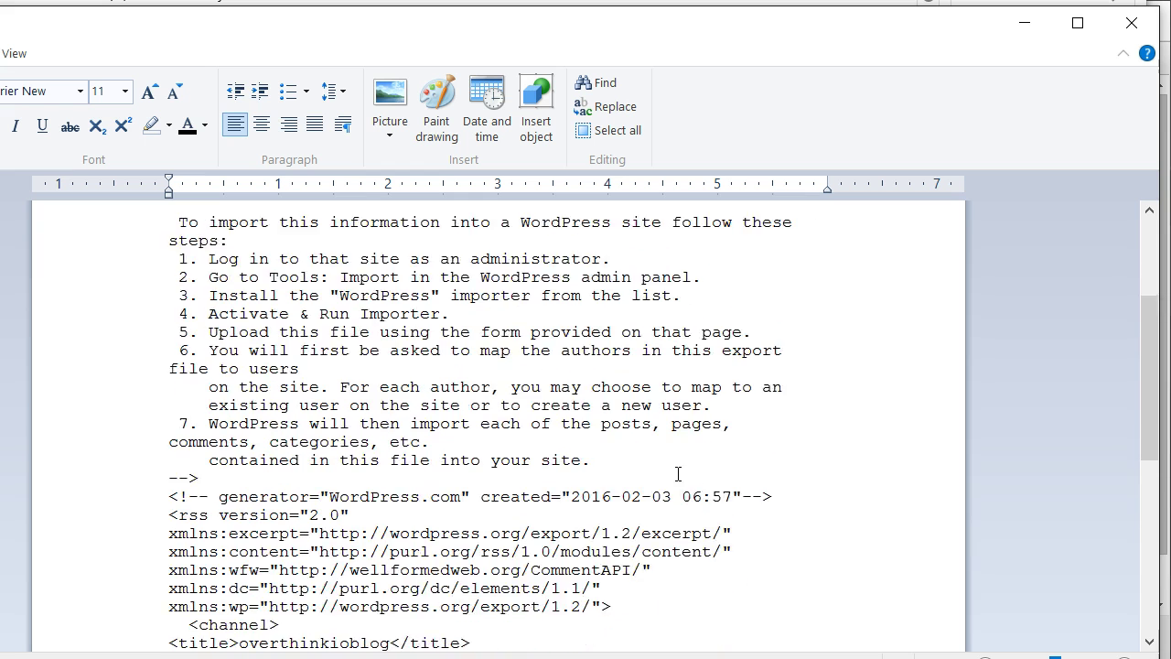
pyautogui.scroll(-6, 714, 444)
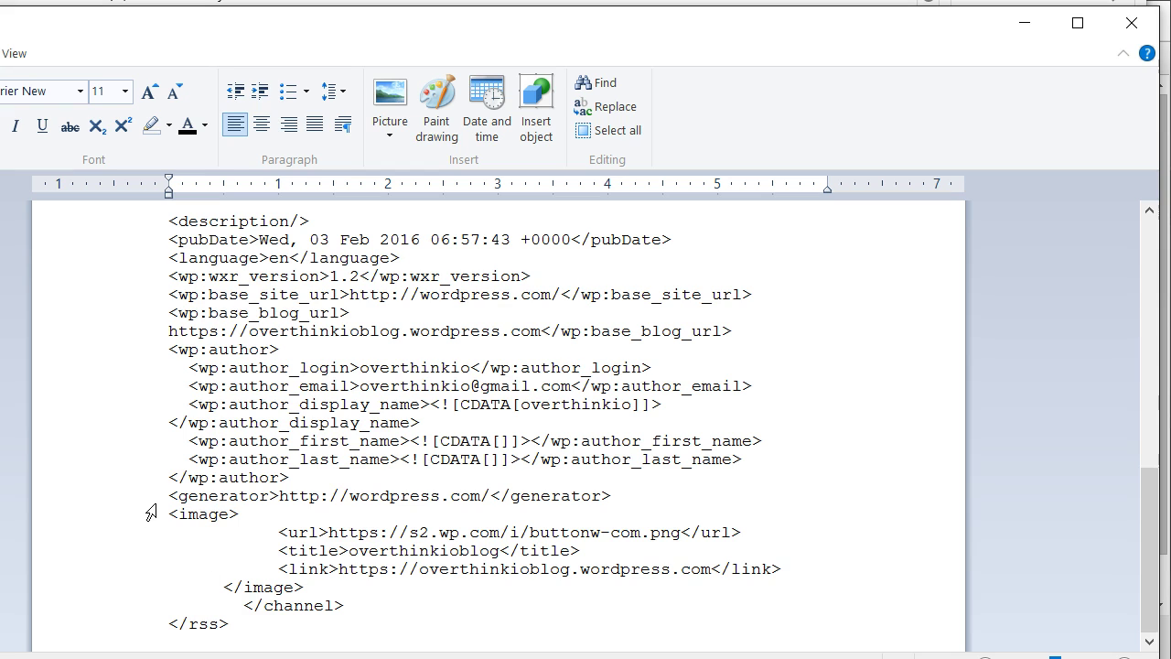
pyautogui.moveTo(152, 515); pyautogui.dragTo(294, 591)
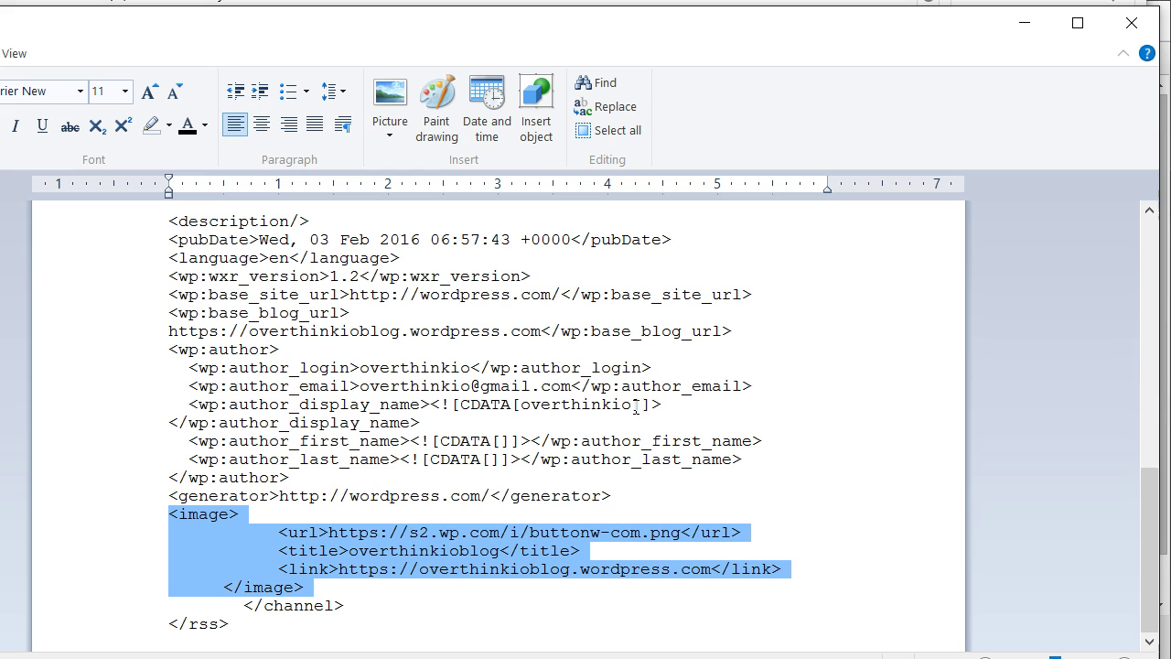
pyautogui.click(1133, 25)
pyautogui.click(1136, 25)
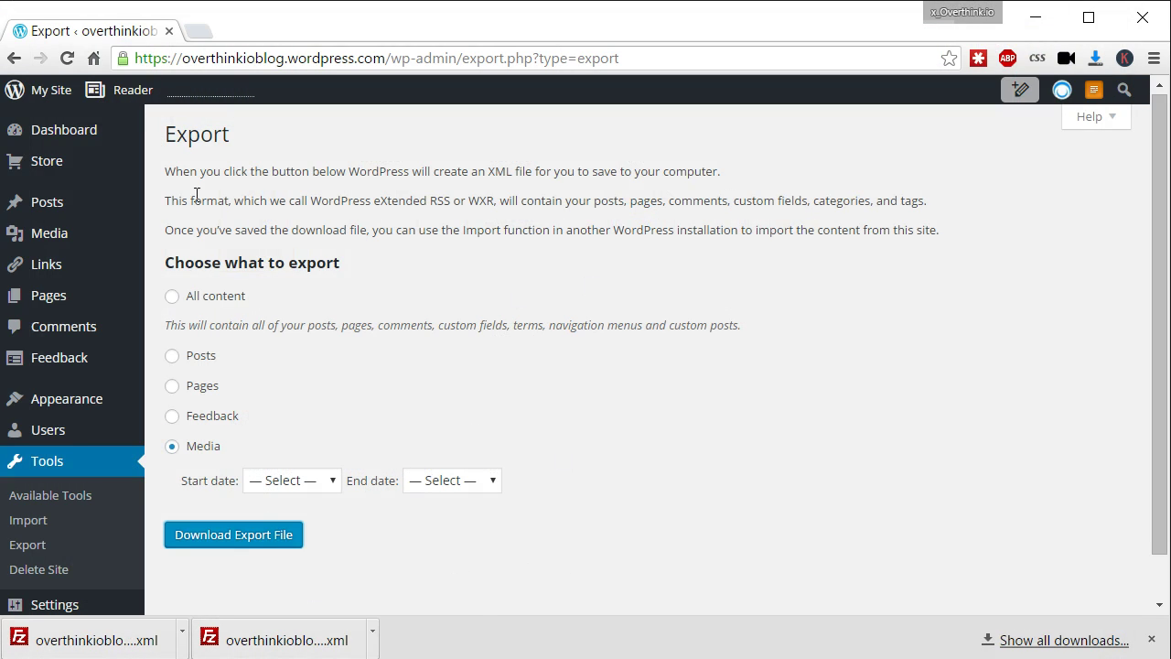
# Step: Open overthink.io/wp-admin in a new browser tab, log in with the saved credentials, and dismiss the downloads bar
pyautogui.click(197, 31)
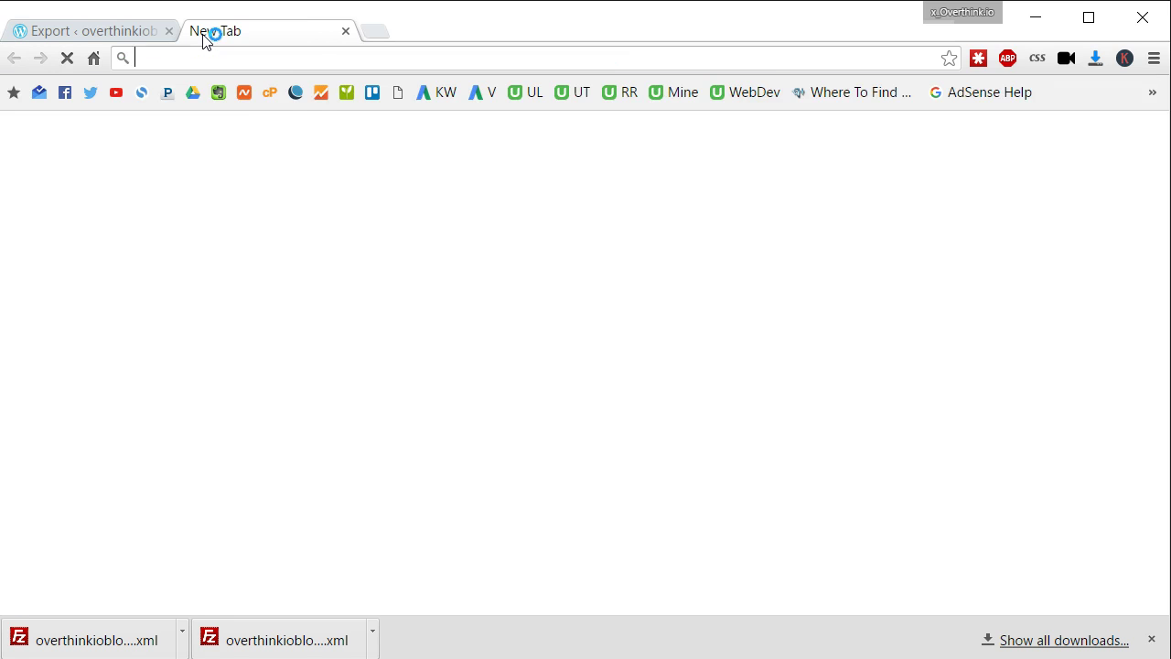
pyautogui.write('overthink.io')
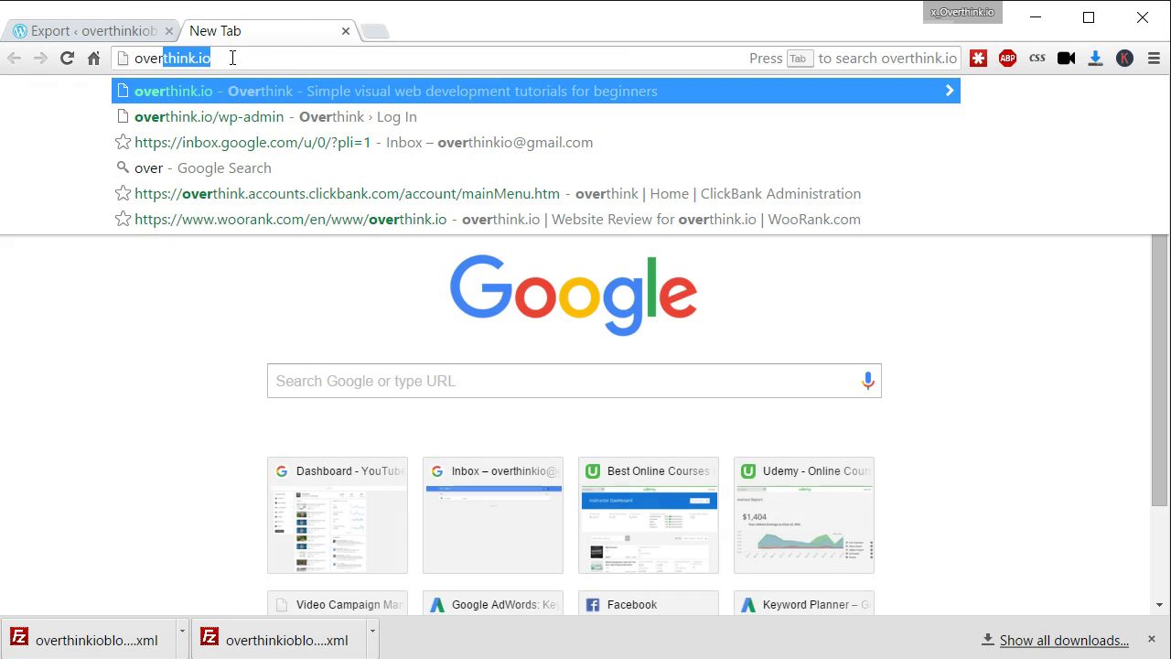
pyautogui.click(254, 117)
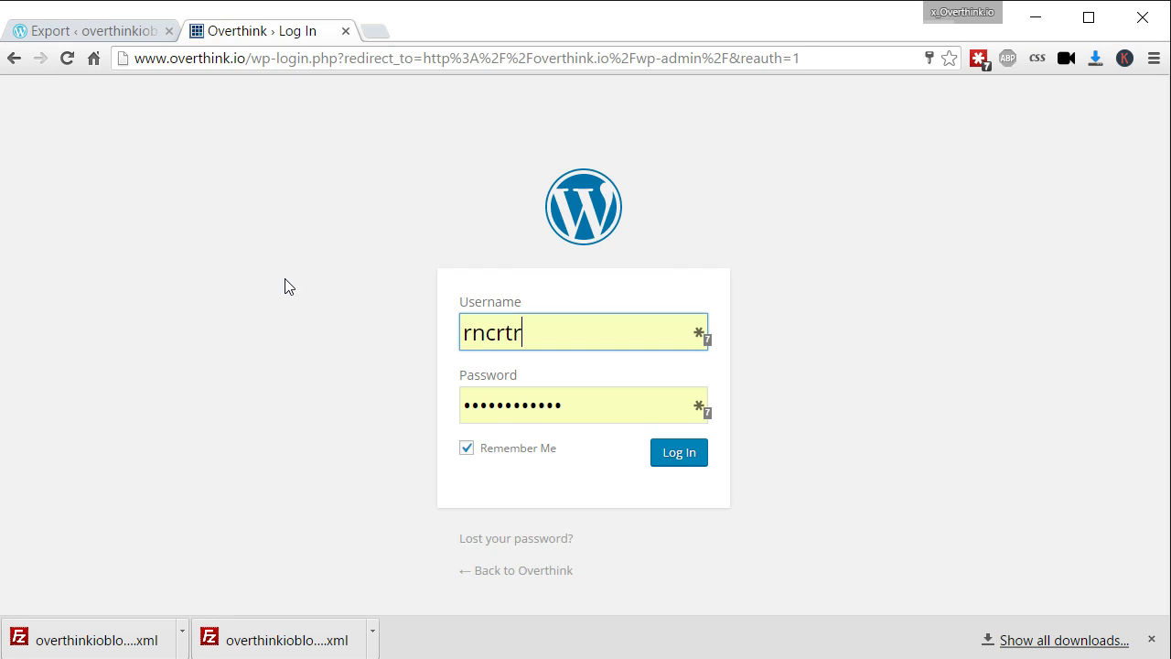
pyautogui.click(688, 454)
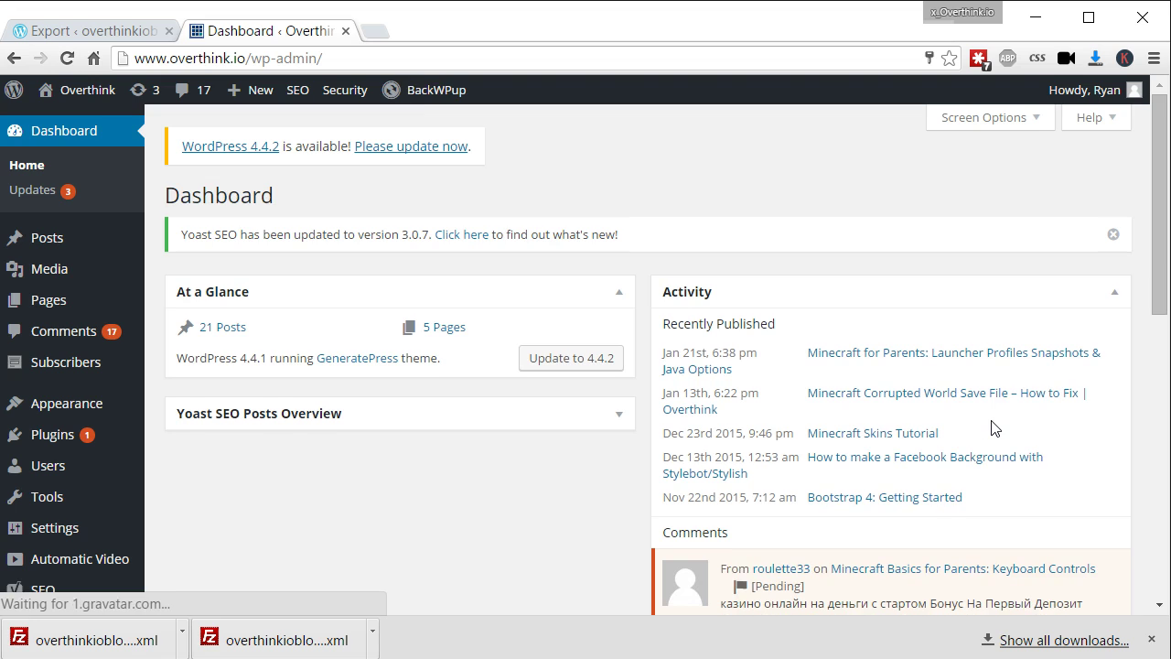
pyautogui.click(1152, 640)
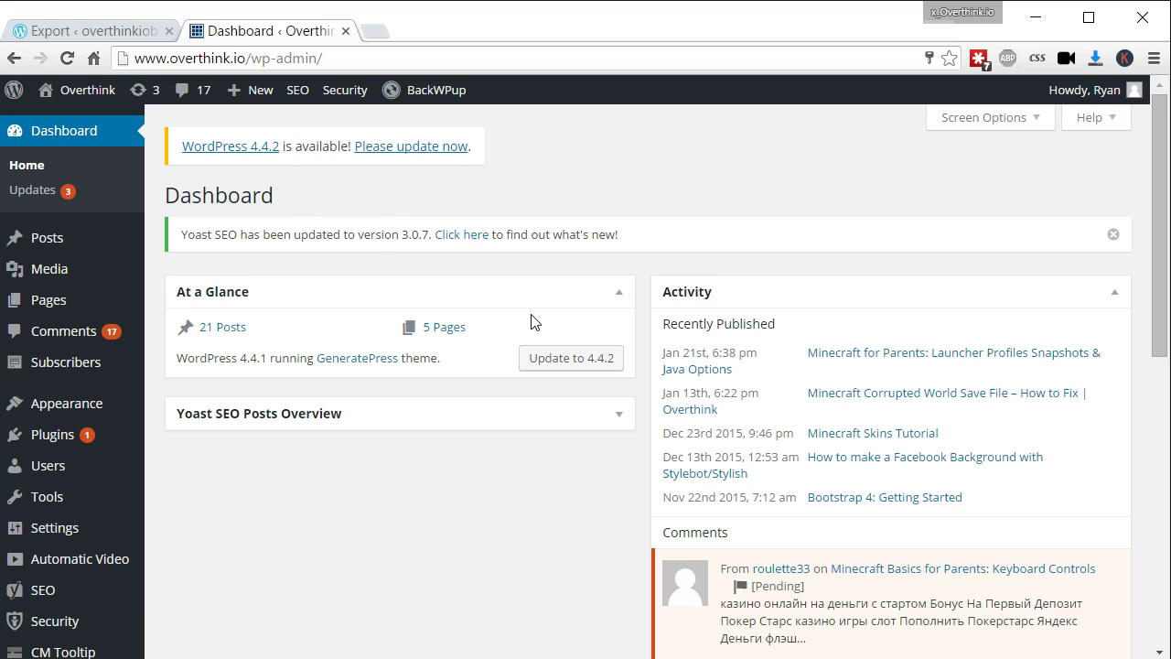
# Step: Examine the list of installed plugins on the overthink.io site and its available tools
pyautogui.moveTo(50, 446)
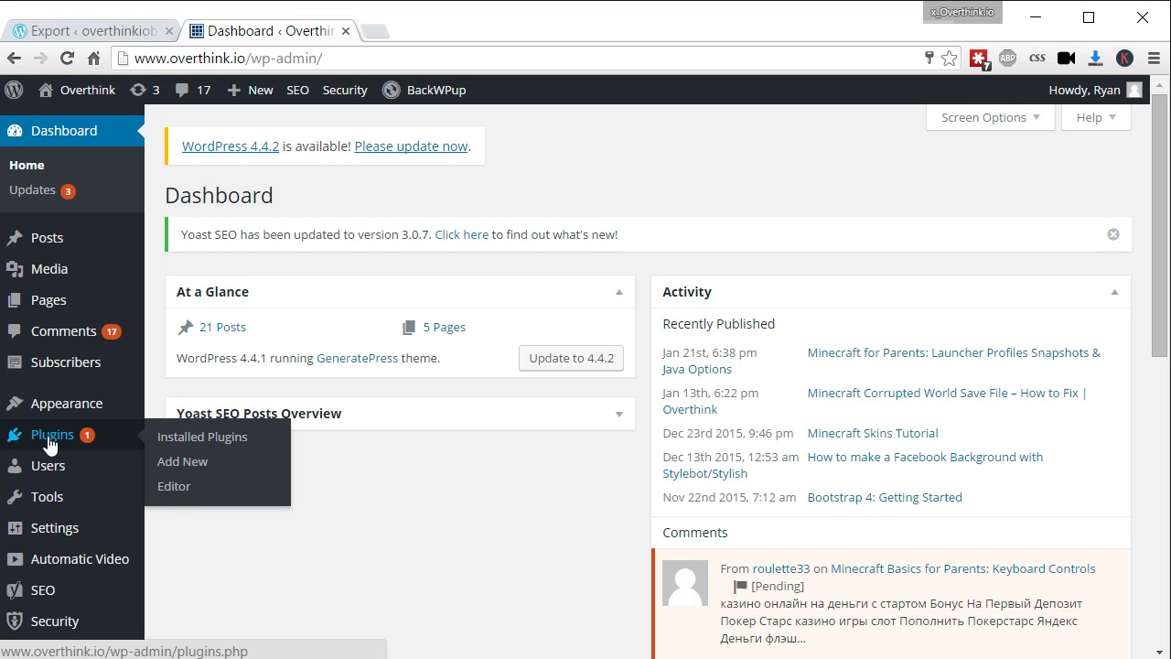
pyautogui.click(204, 439)
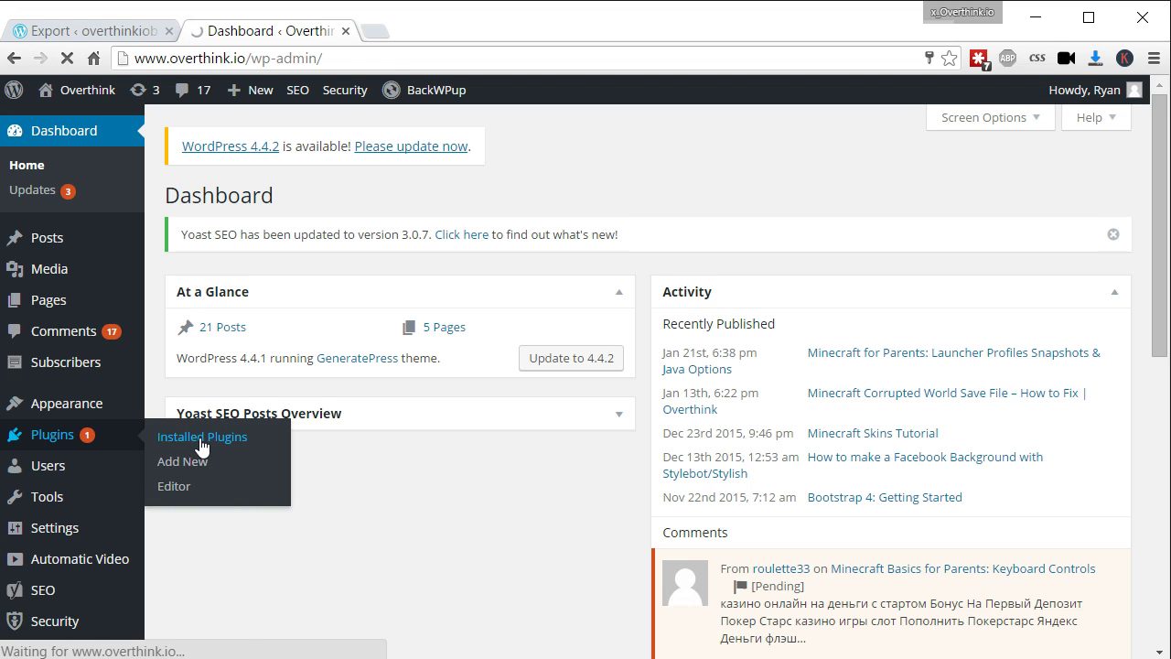
pyautogui.scroll(-3, 445, 434)
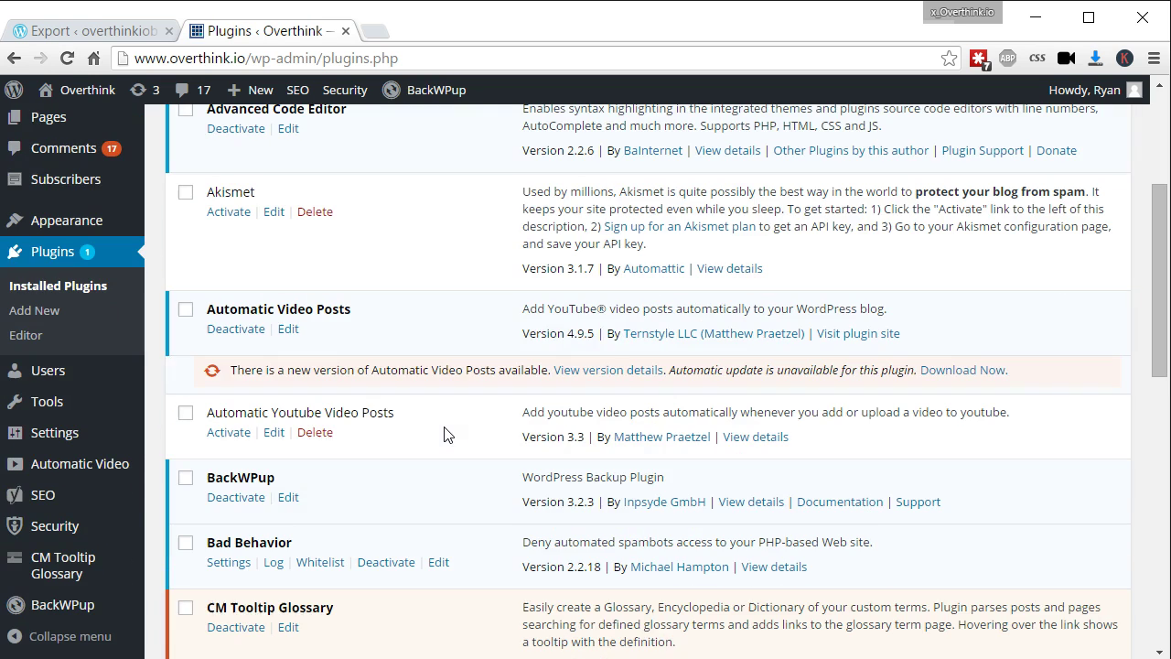
pyautogui.scroll(1, 359, 485)
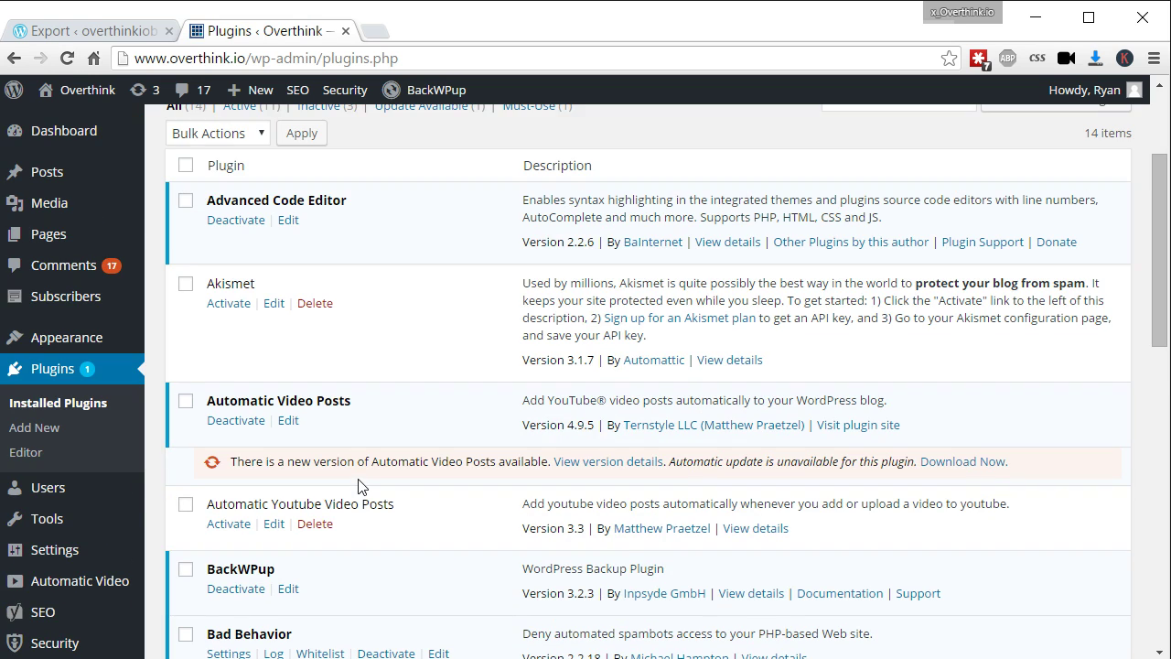
pyautogui.scroll(-10, 387, 434)
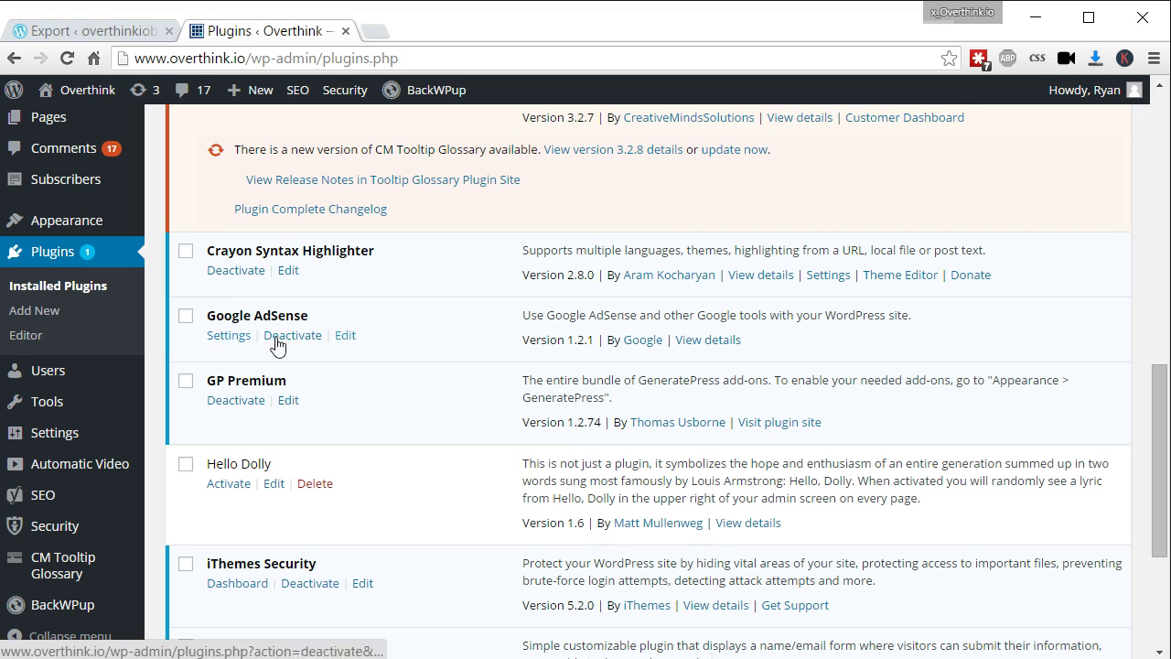
pyautogui.moveTo(251, 57); pyautogui.dragTo(84, 57)
pyautogui.click(401, 59)
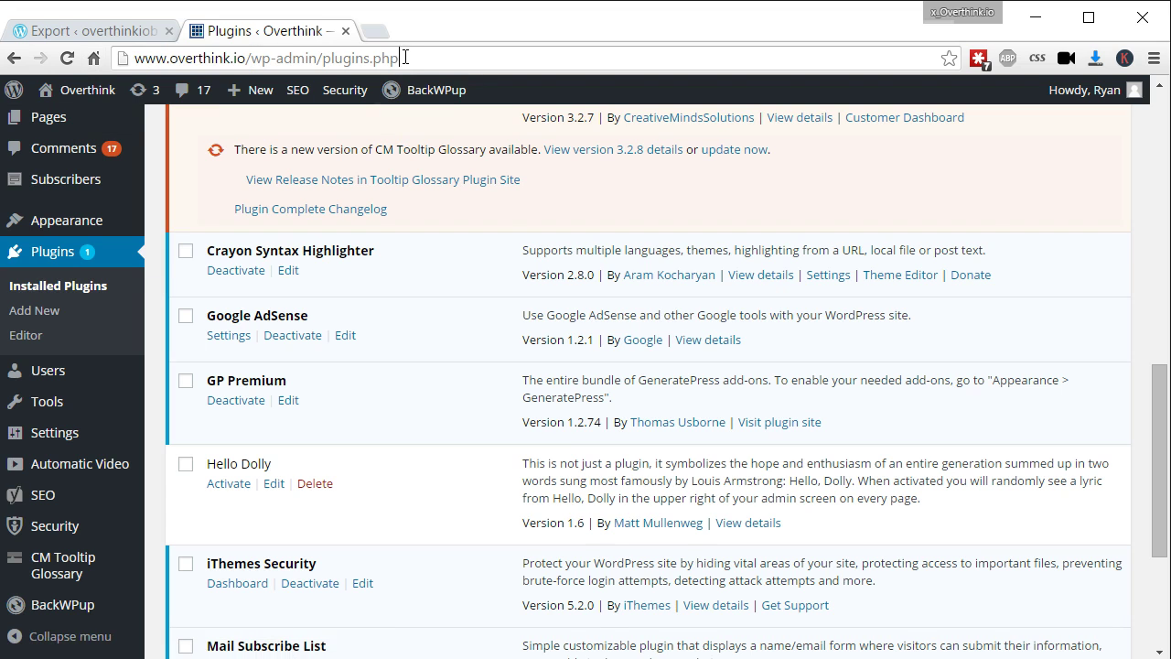
pyautogui.moveTo(103, 414)
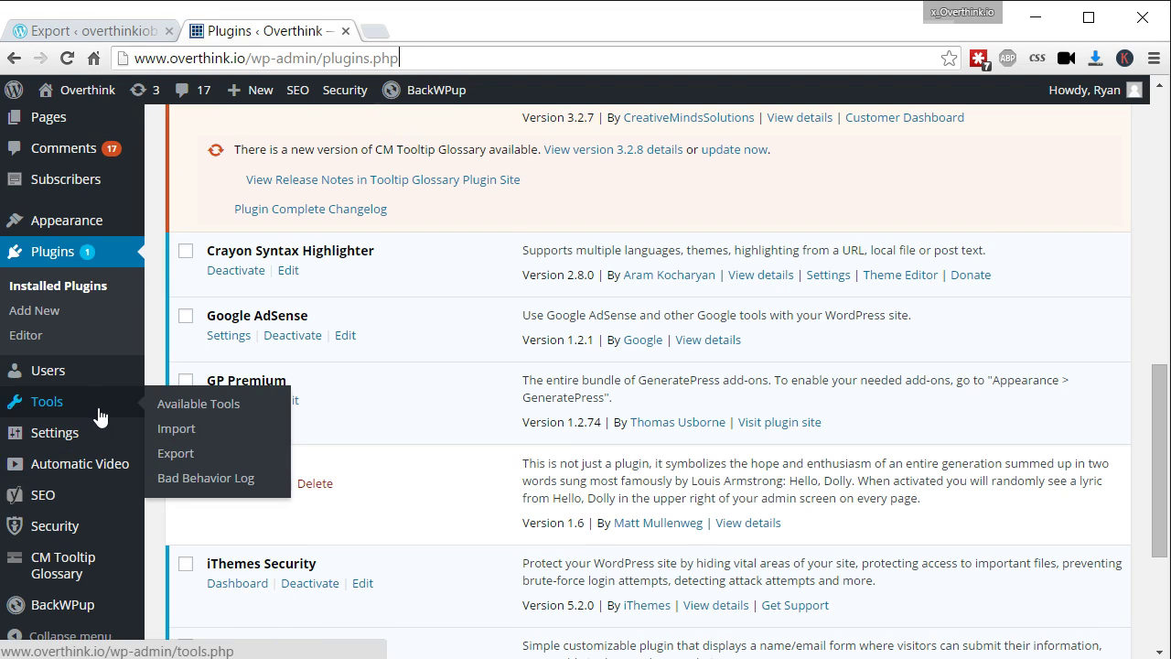
# Step: View the WordPress.com blog's My Site dashboard and return to the overthink.io plugins page
pyautogui.click(45, 31)
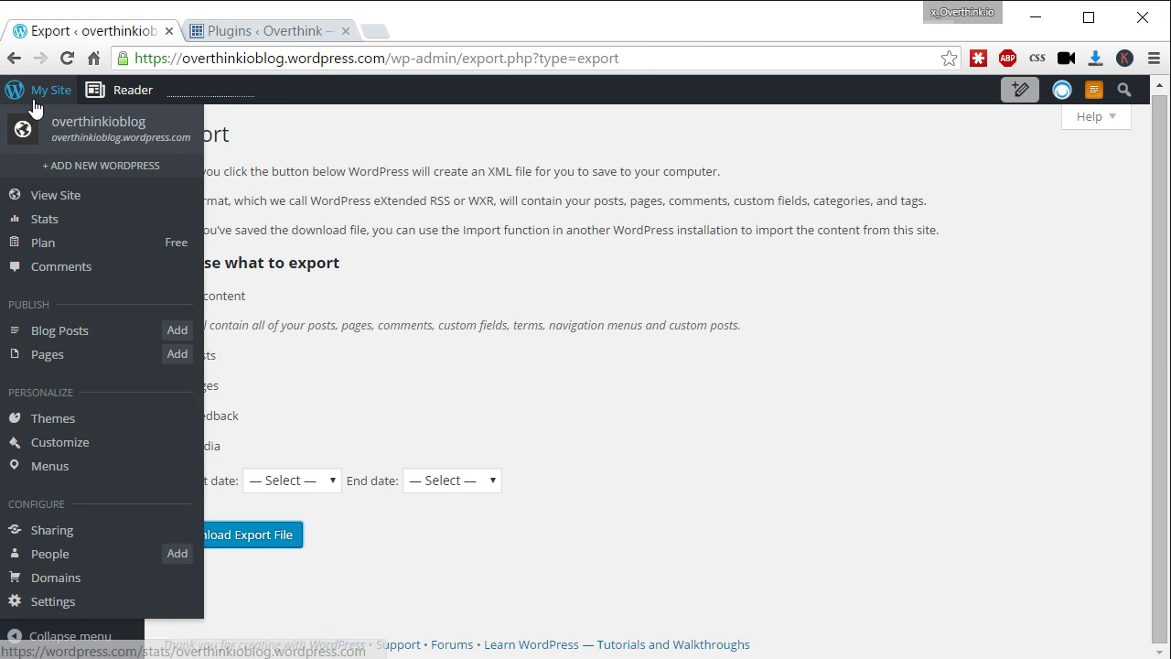
pyautogui.click(33, 91)
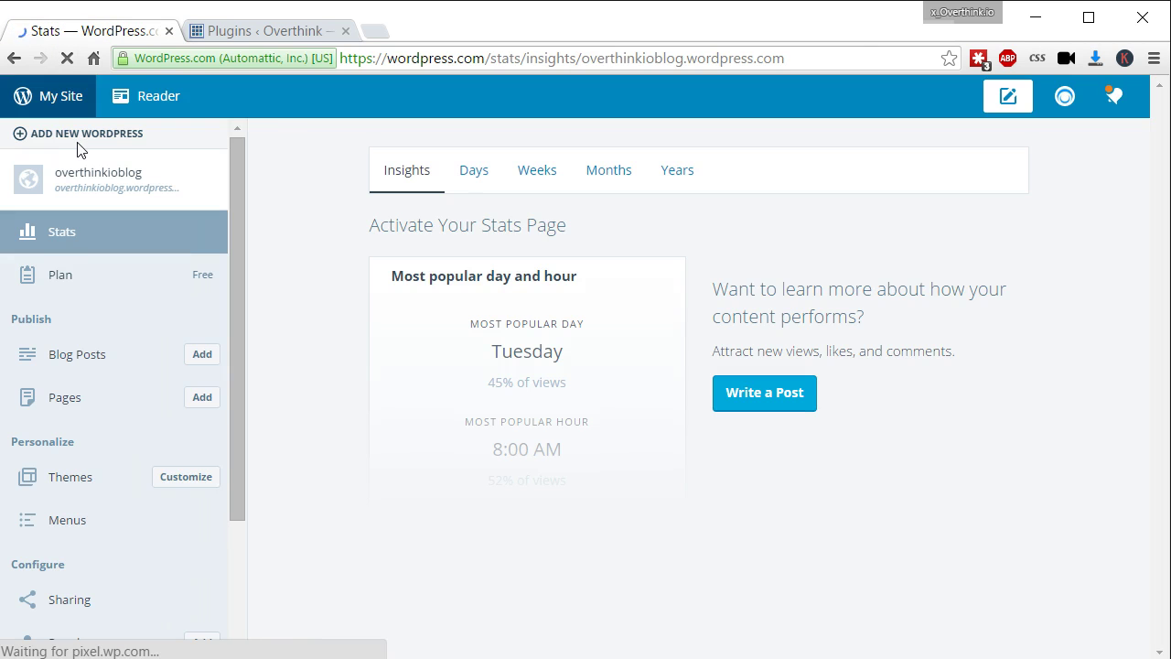
pyautogui.click(252, 30)
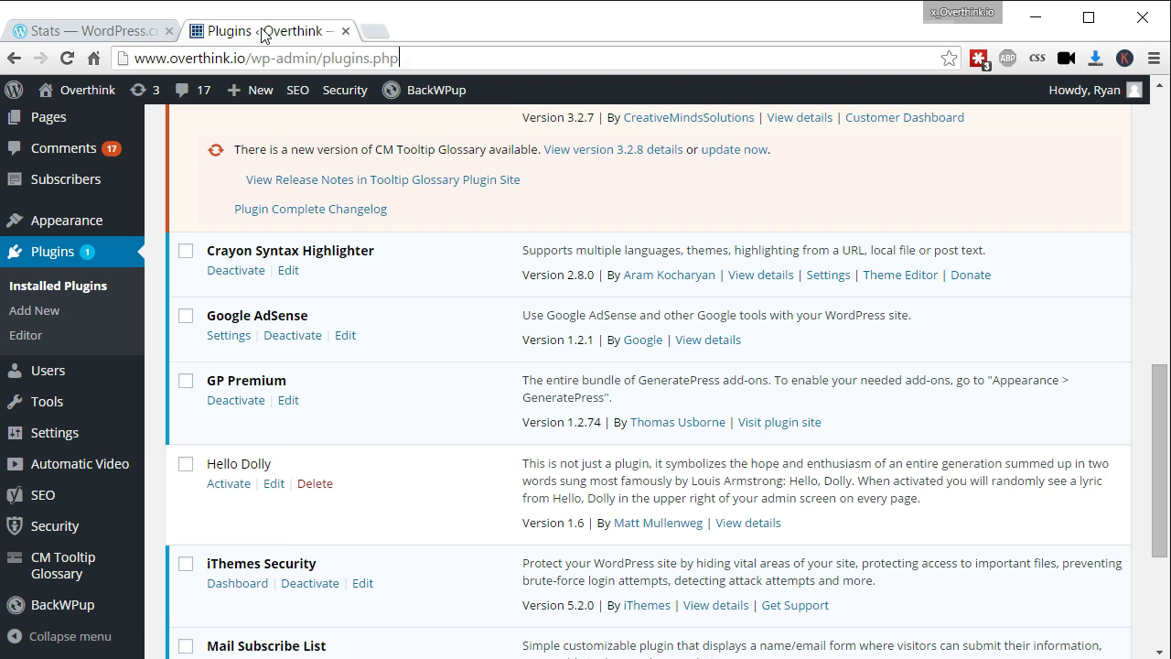
# Step: Install the WordPress Importer plugin from the overthink.io import tools, activate it, and run the importer
pyautogui.moveTo(36, 414)
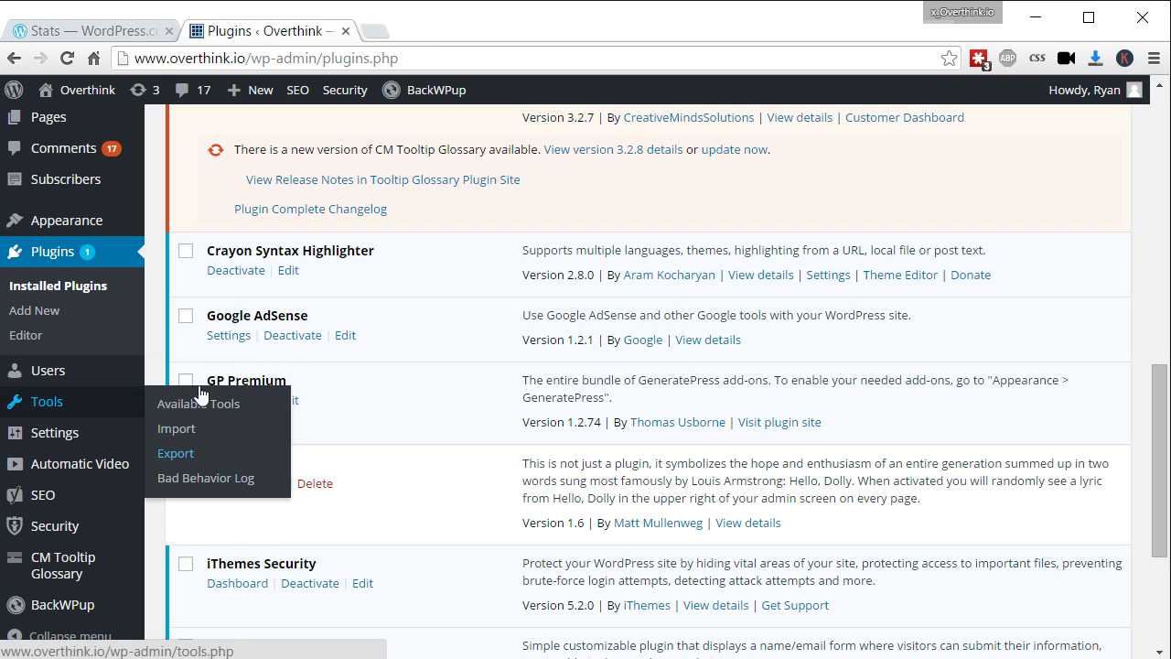
pyautogui.click(176, 430)
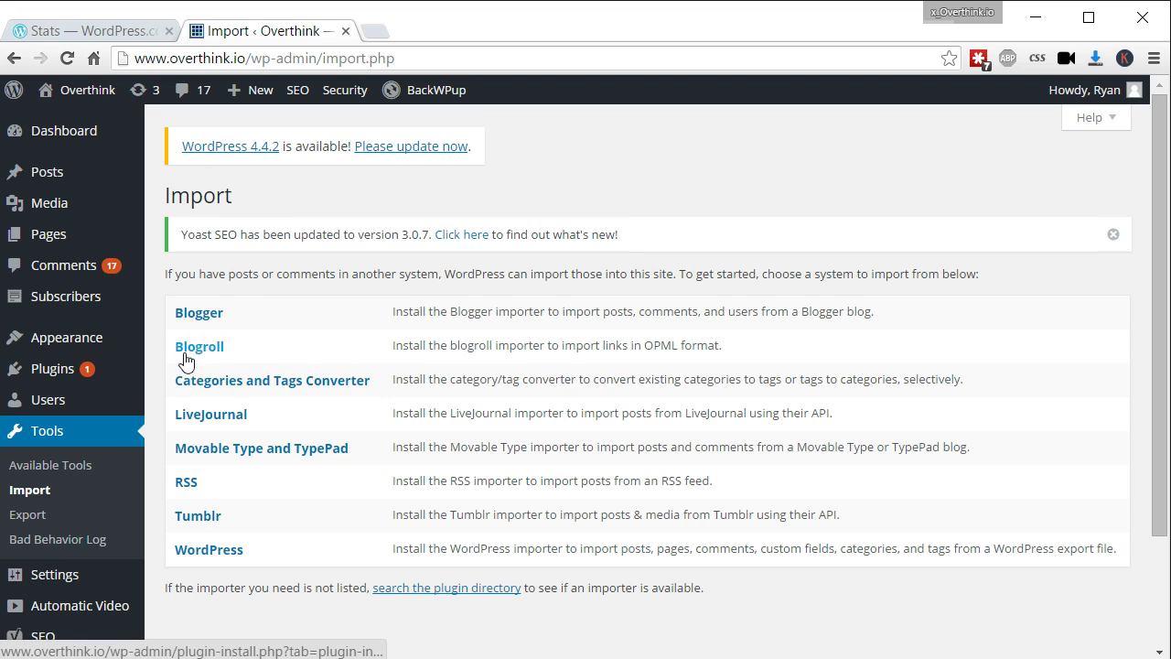
pyautogui.click(210, 553)
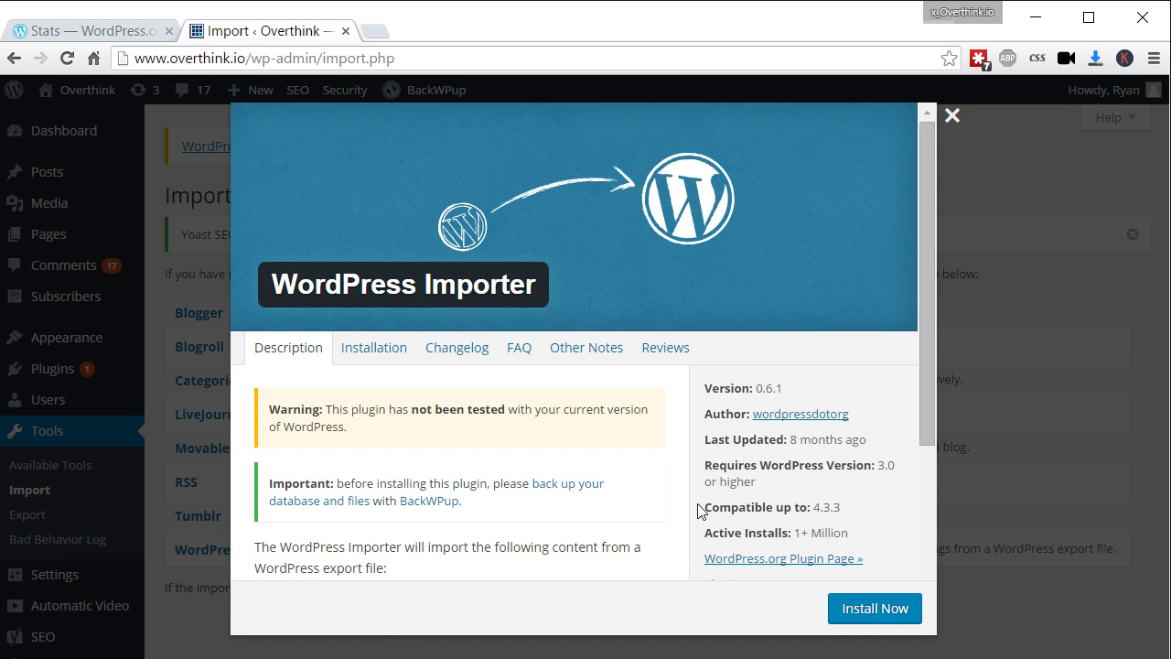
pyautogui.click(873, 617)
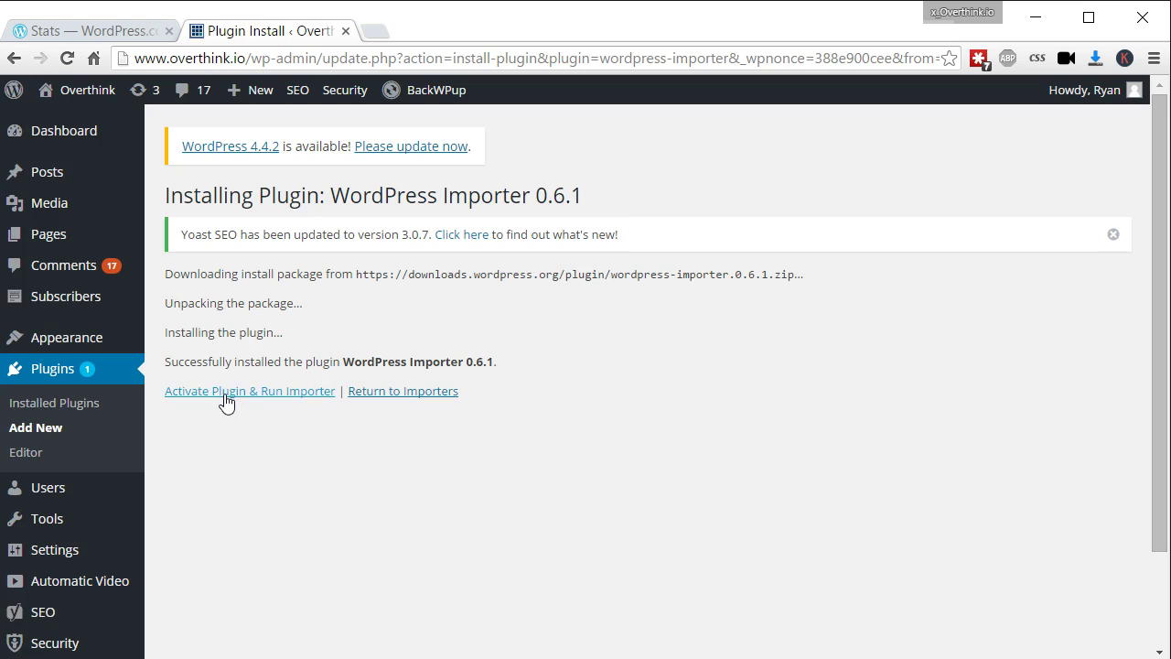
pyautogui.click(226, 401)
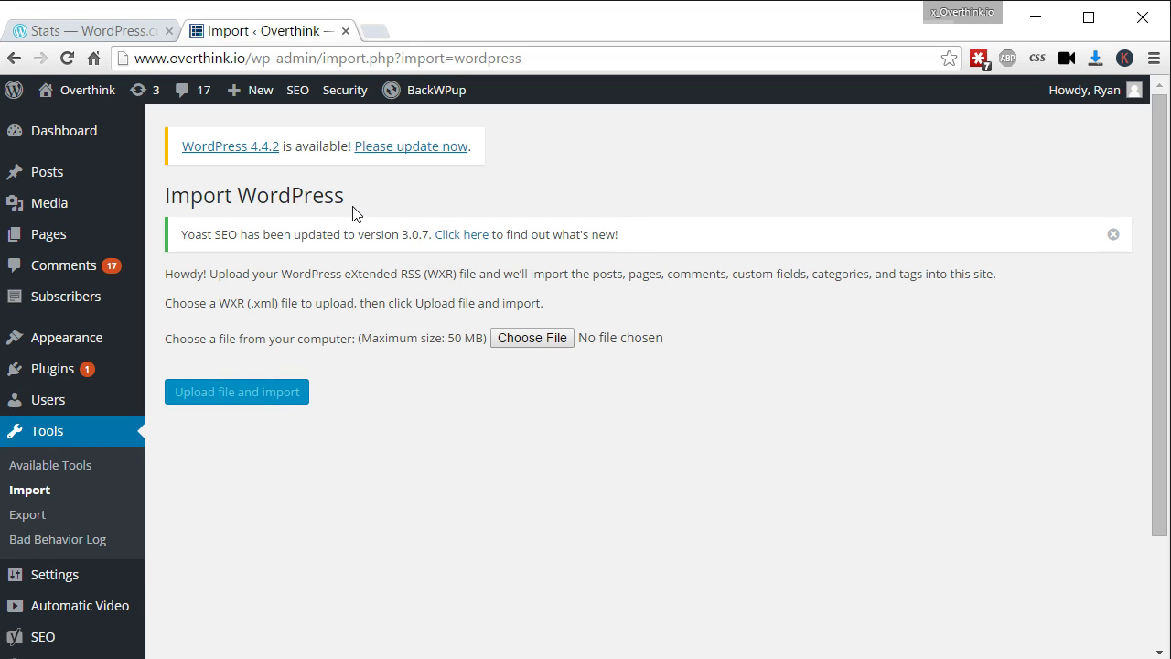
# Step: Reopen the WordPress importer from the list of import systems and highlight the "(.xml) file" requirement
pyautogui.click(27, 498)
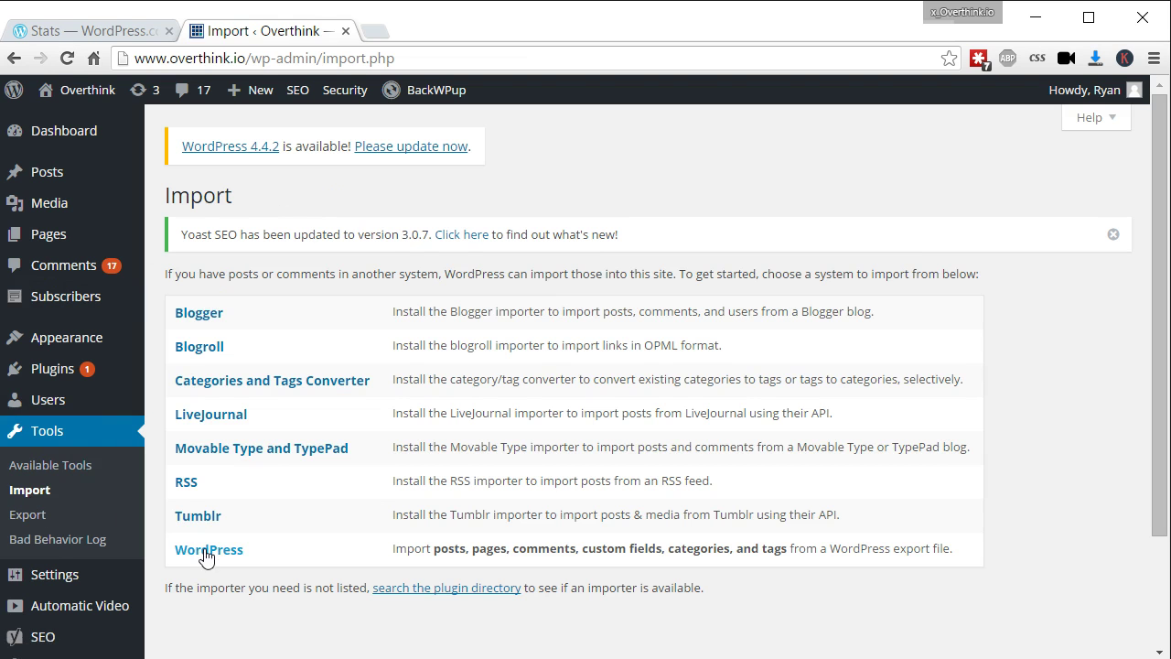
pyautogui.click(207, 552)
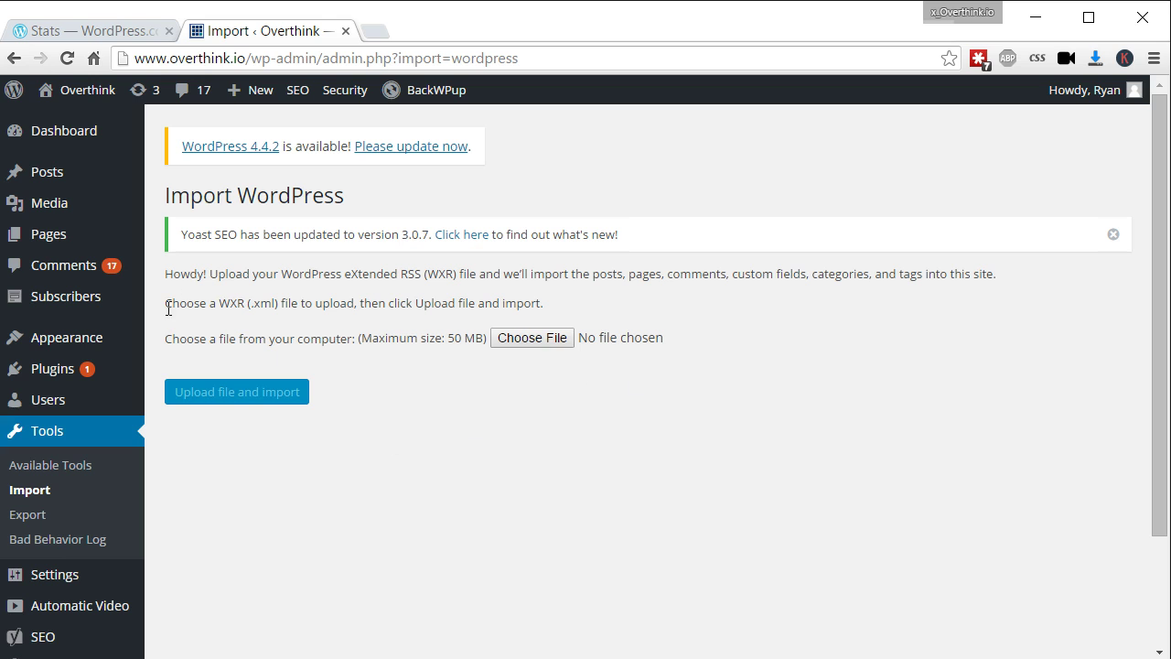
pyautogui.moveTo(251, 305); pyautogui.dragTo(301, 306)
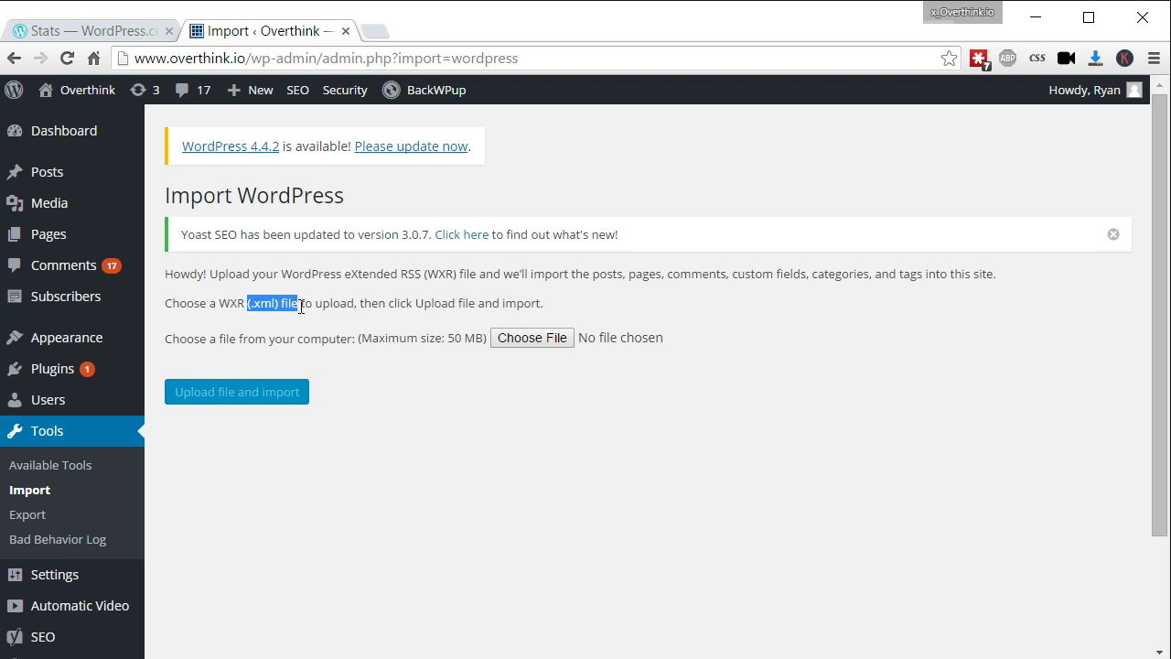
# Step: Choose overthinkioblog.wordpress.2016-02-03.xml from the Downloads folder as the import file and upload it
pyautogui.click(552, 340)
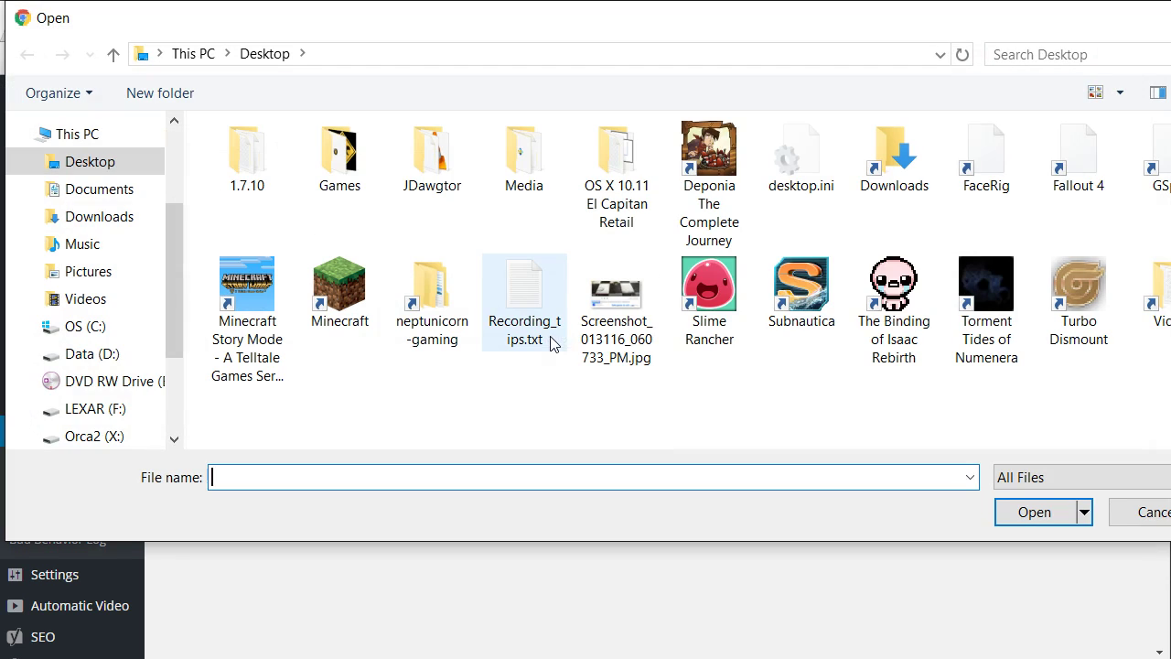
pyautogui.click(98, 217)
pyautogui.scroll(-10, 371, 316)
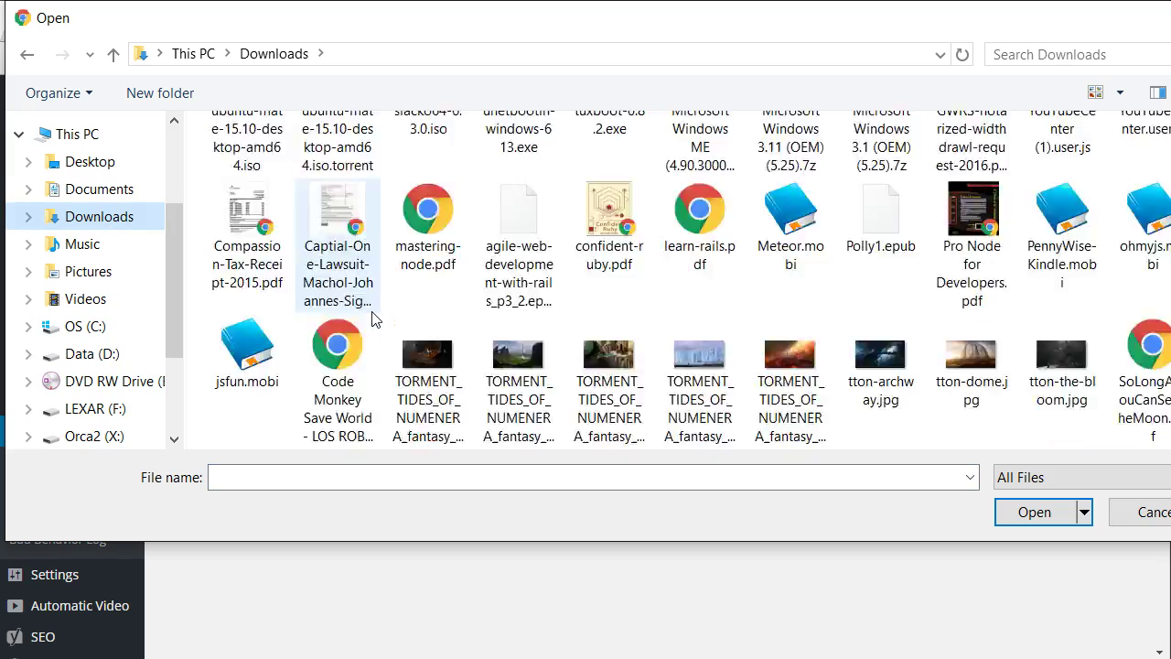
pyautogui.scroll(-15, 371, 320)
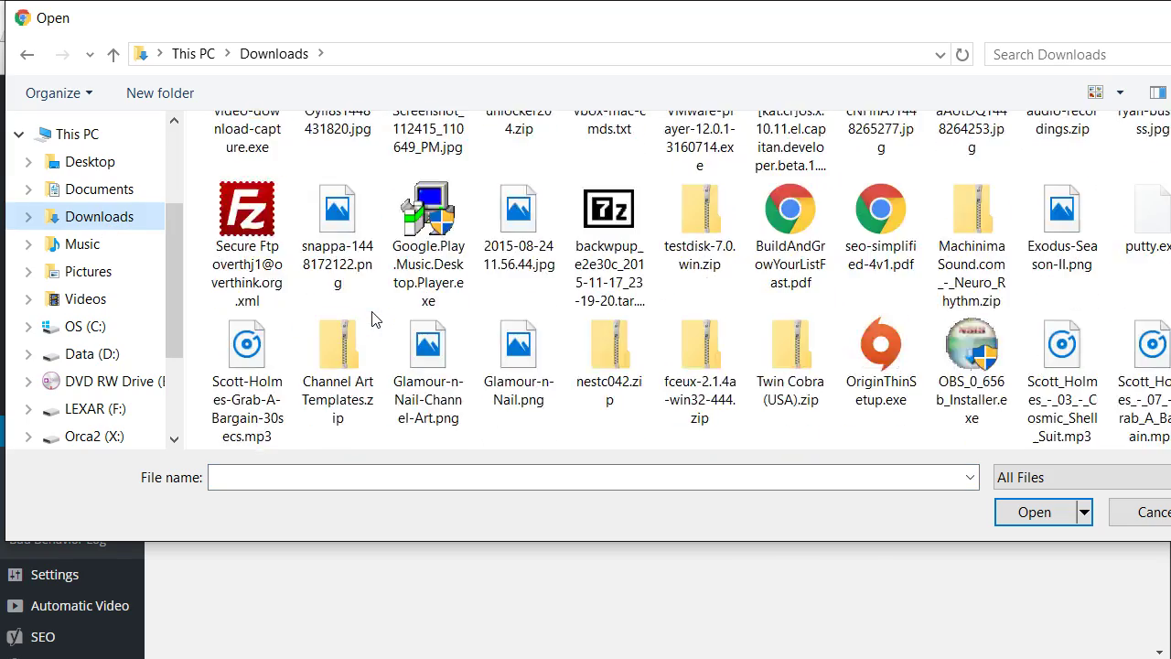
pyautogui.scroll(10, 371, 320)
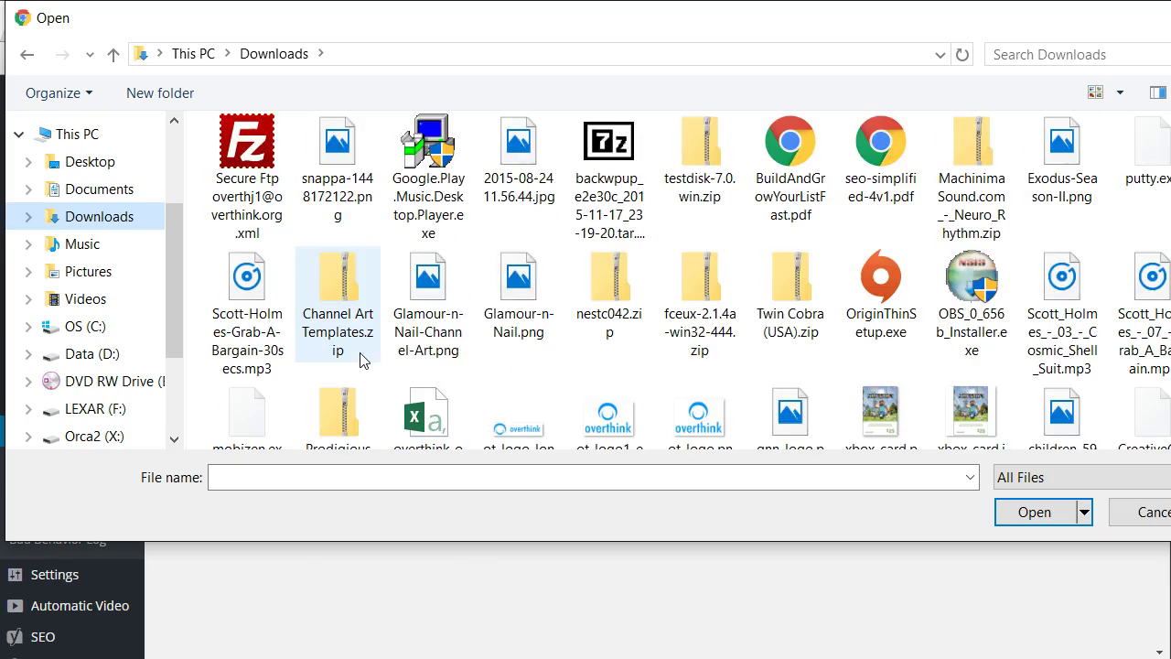
pyautogui.scroll(10, 361, 359)
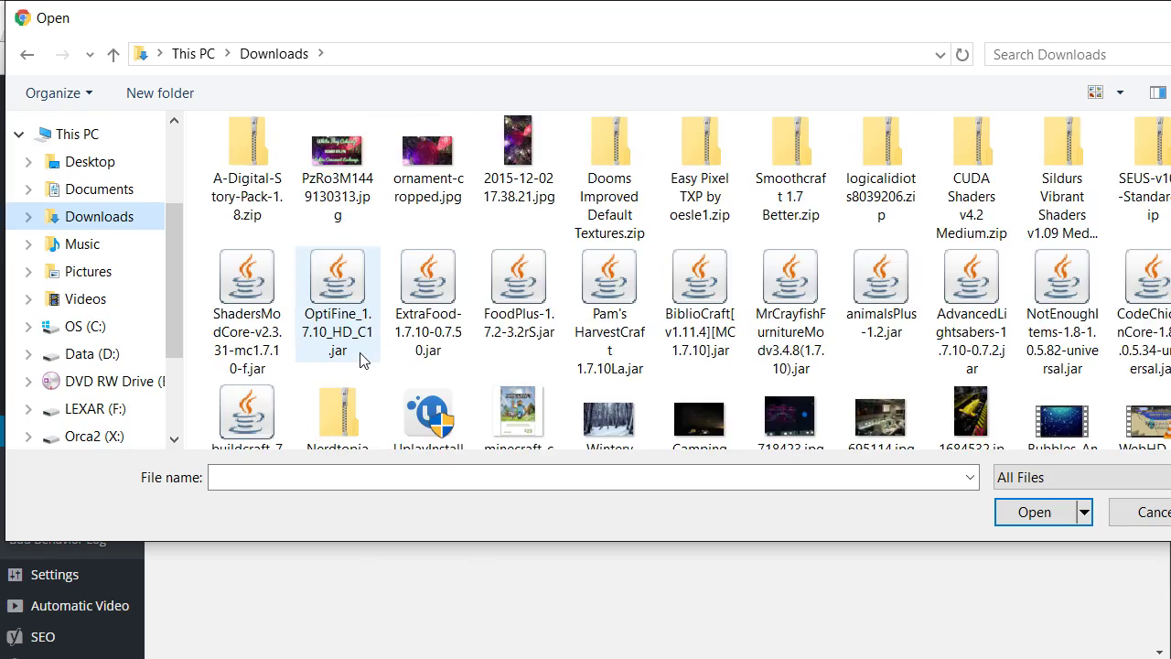
pyautogui.scroll(10, 361, 360)
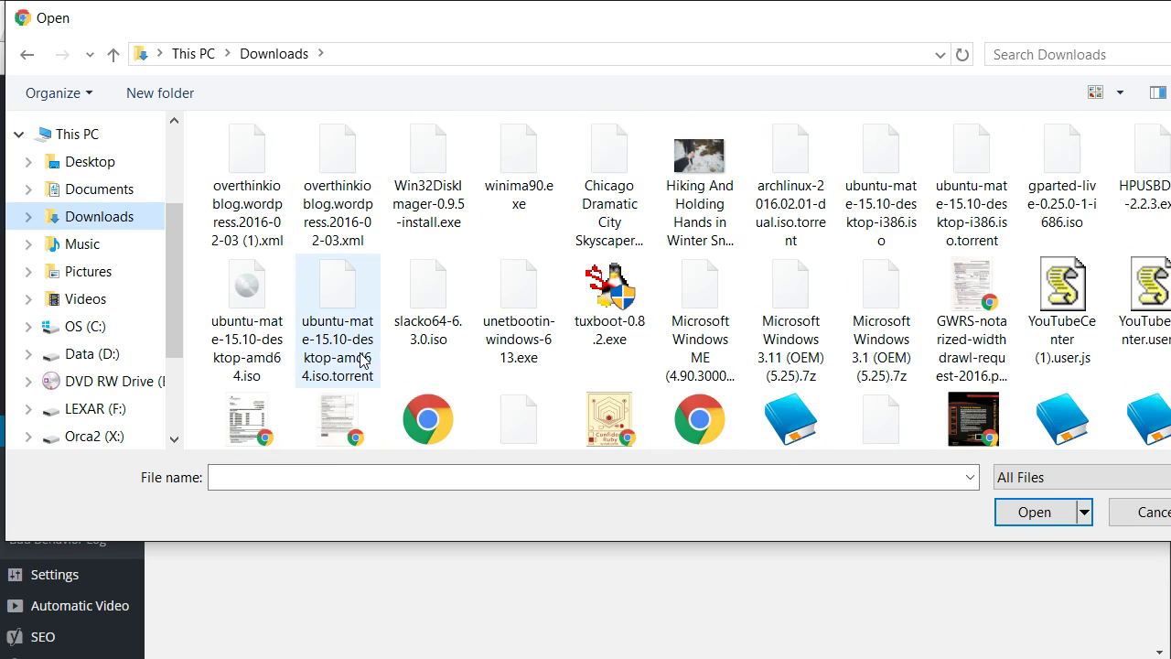
pyautogui.click(331, 188)
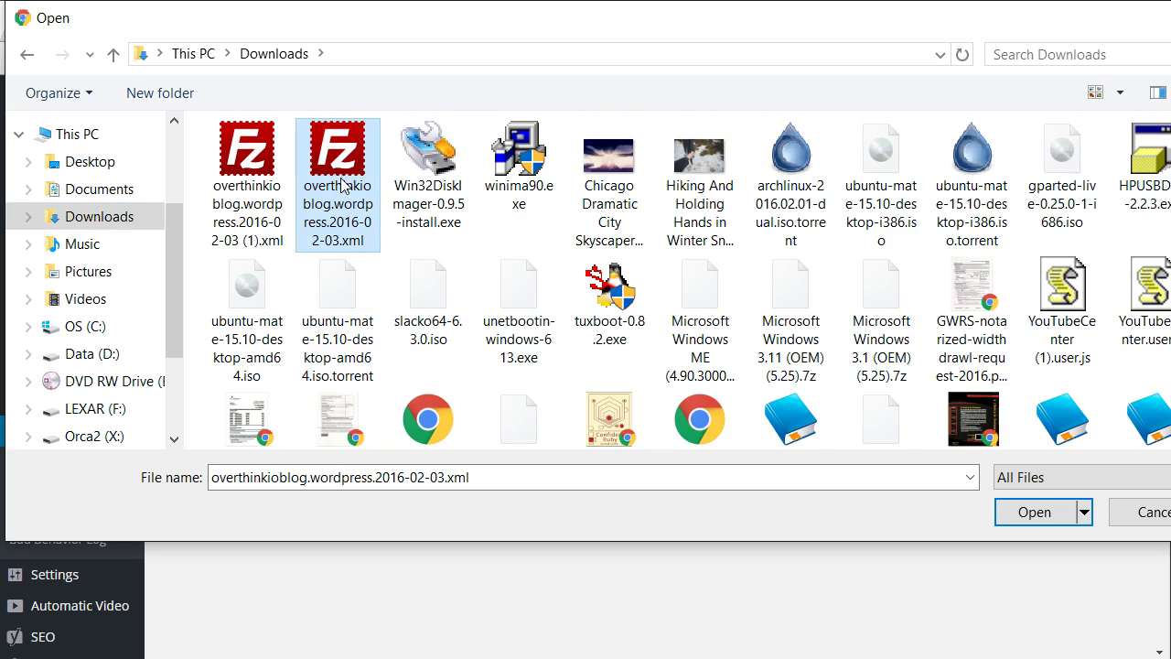
pyautogui.click(1029, 511)
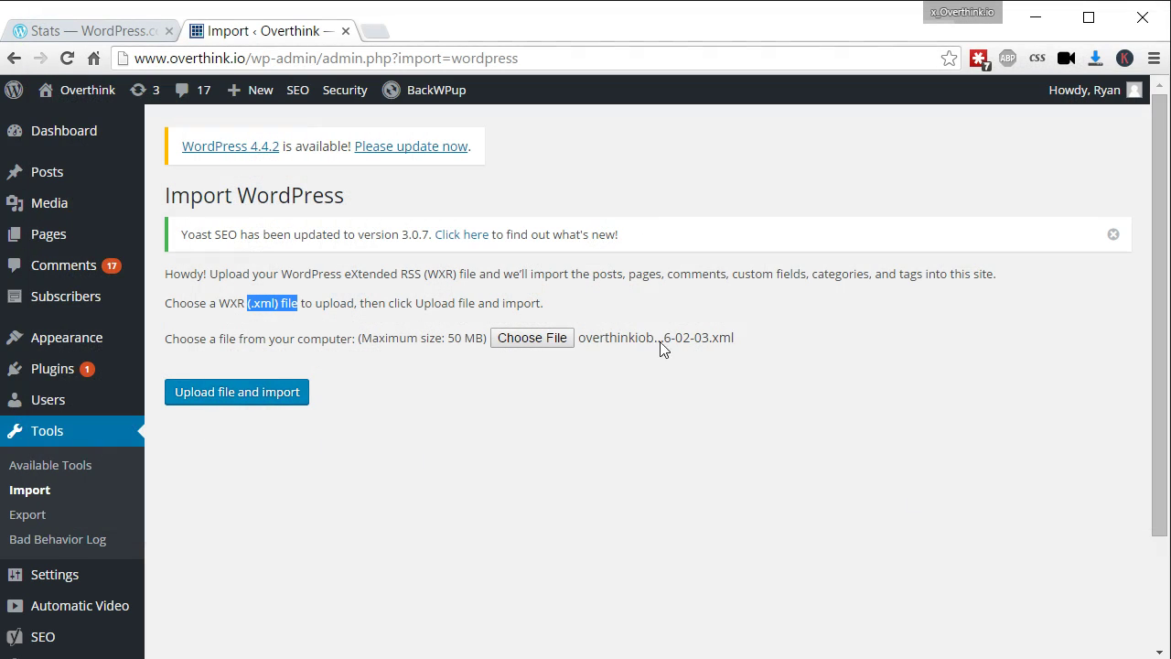
pyautogui.click(234, 398)
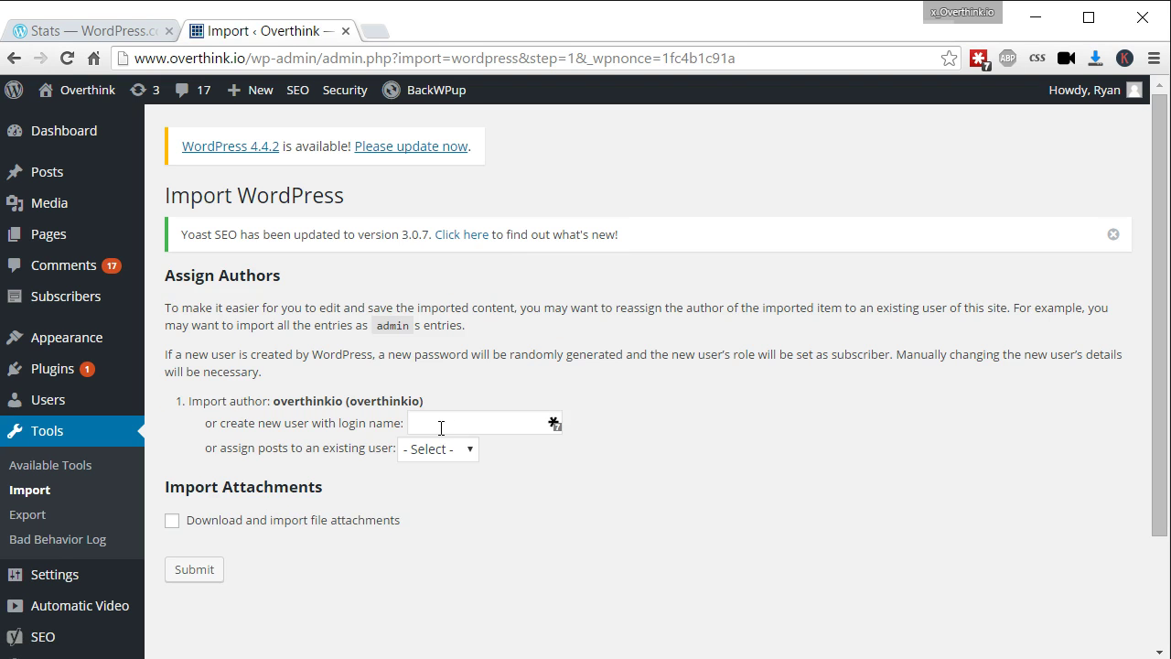
# Step: Assign the imported author's posts to an existing user of the site and submit the import
pyautogui.click(440, 427)
pyautogui.click(467, 454)
pyautogui.click(427, 493)
pyautogui.click(172, 522)
pyautogui.click(172, 522)
pyautogui.click(188, 575)
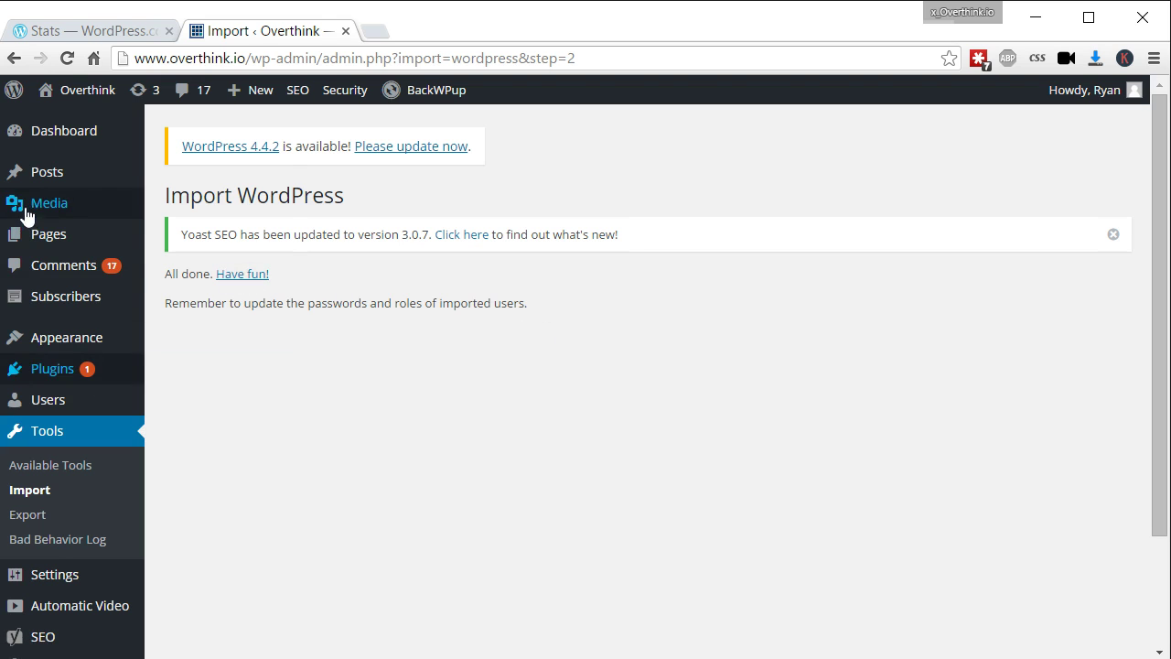
# Step: Open the imported "my first post" in the post editor and open the overthink.io front page in a new tab
pyautogui.click(197, 176)
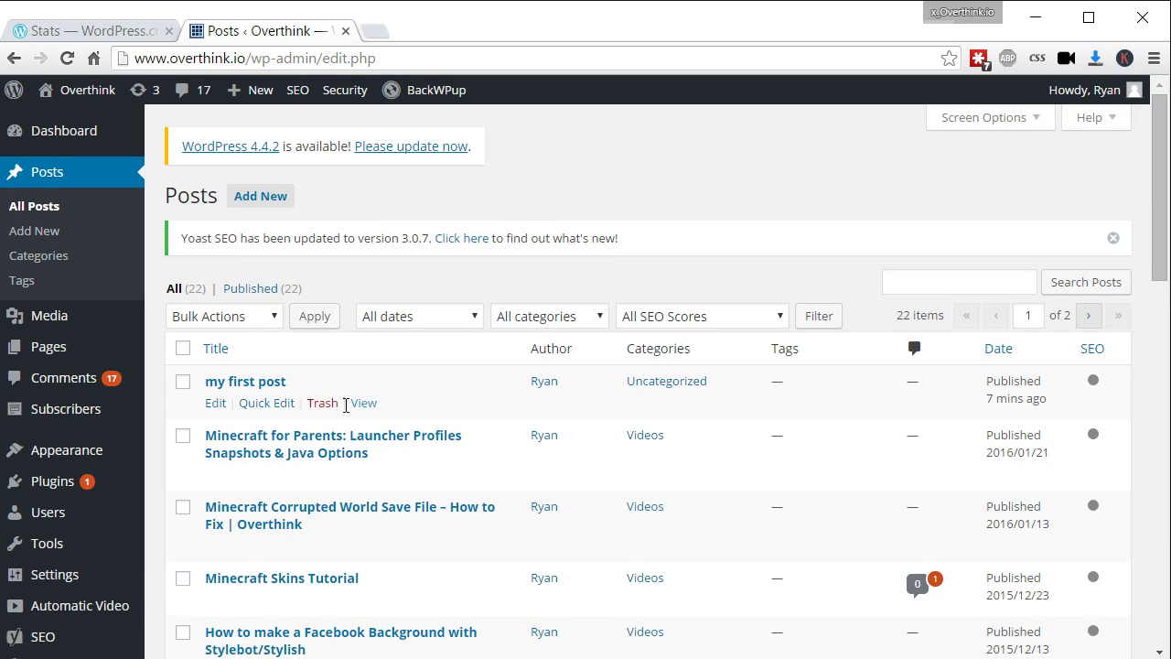
pyautogui.click(230, 388)
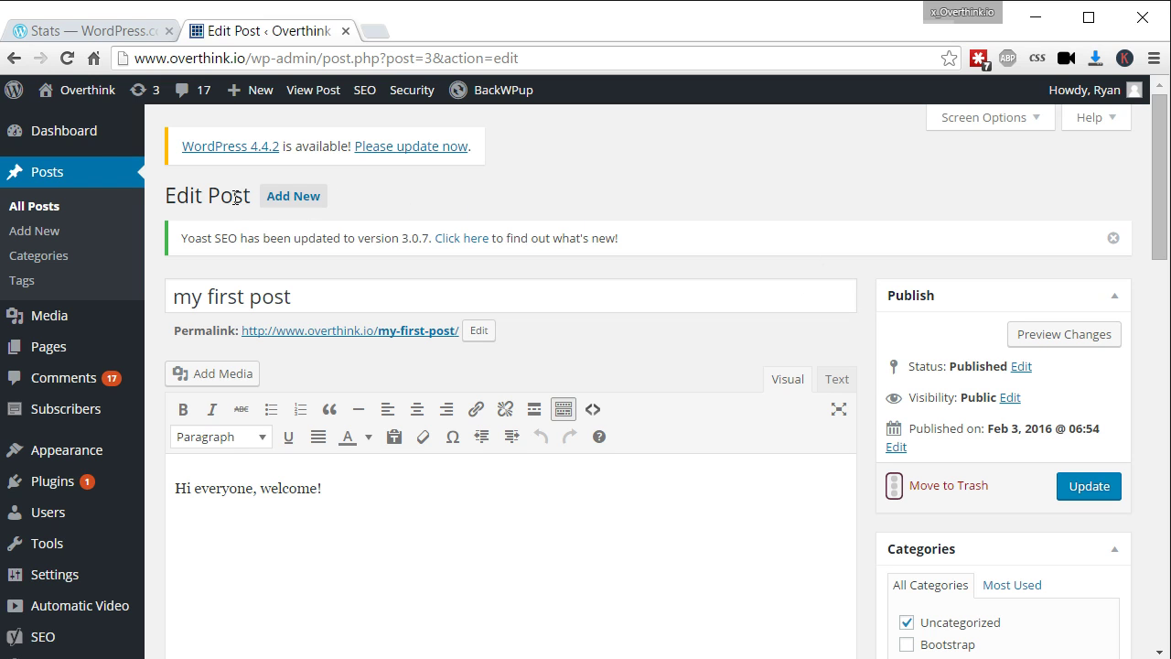
pyautogui.moveTo(82, 91)
pyautogui.rightClick(92, 123)
pyautogui.click(117, 141)
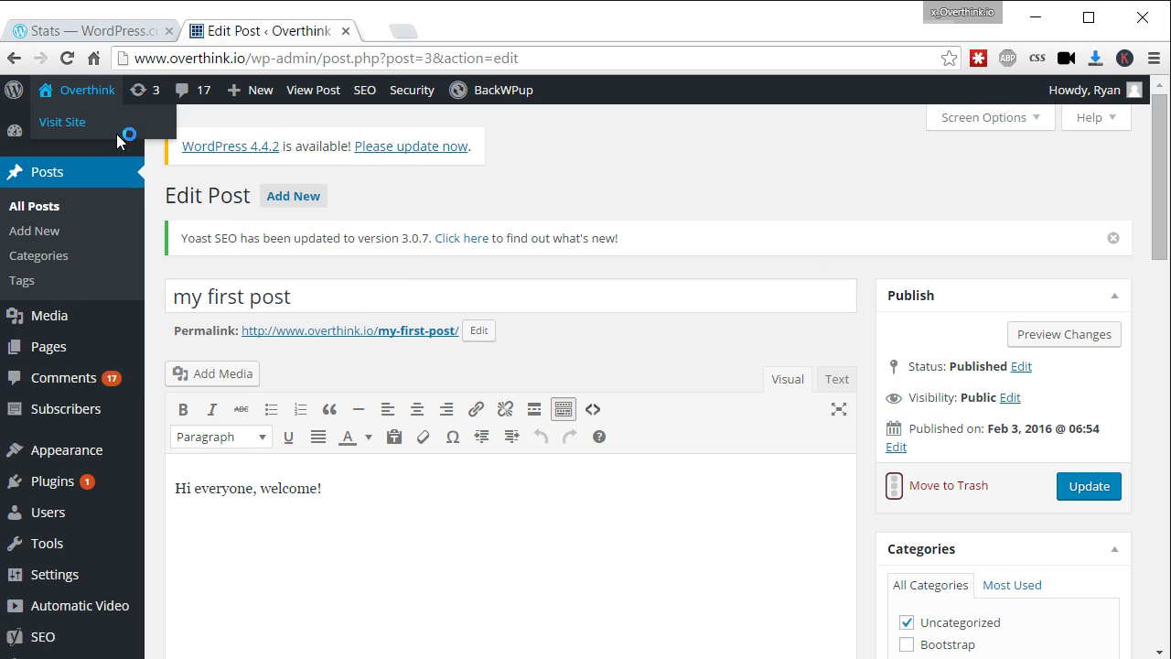
pyautogui.click(452, 31)
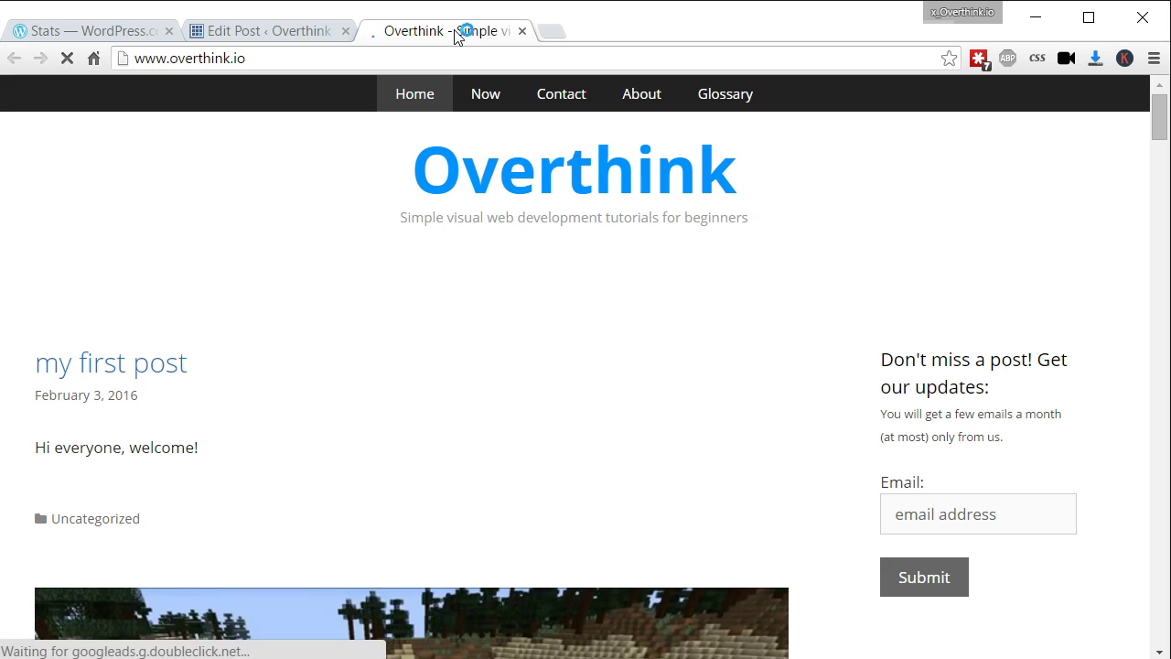
# Step: Examine the imported post on the overthink.io front page, highlighting its title, date and text
pyautogui.scroll(-1, 416, 366)
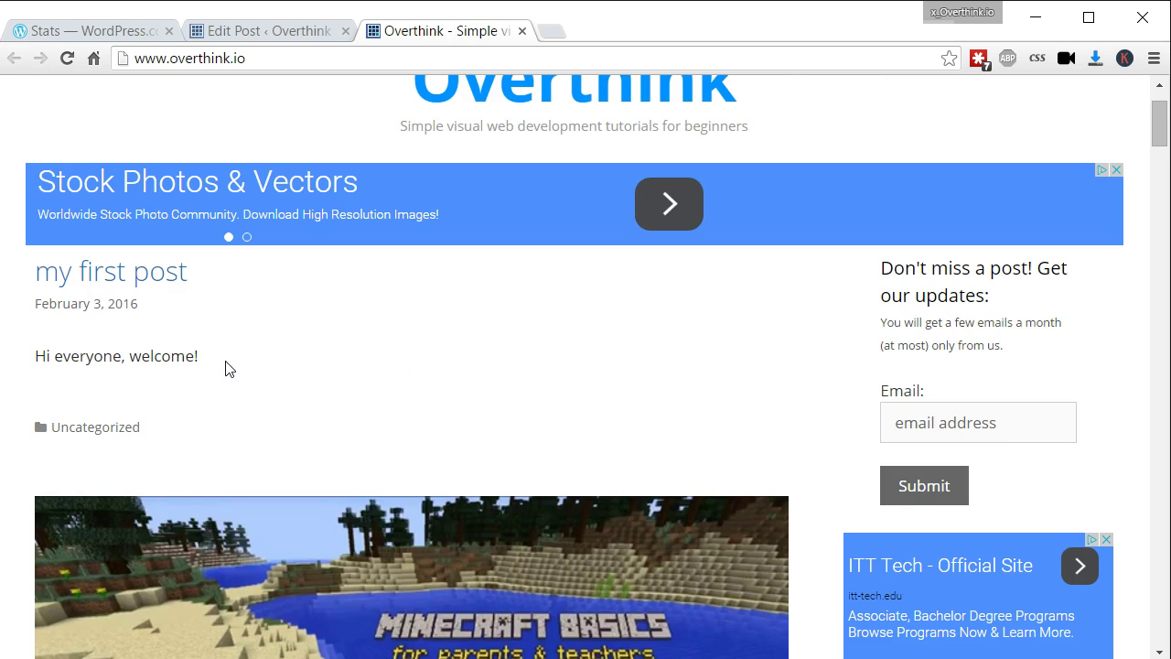
pyautogui.moveTo(229, 369); pyautogui.dragTo(19, 257)
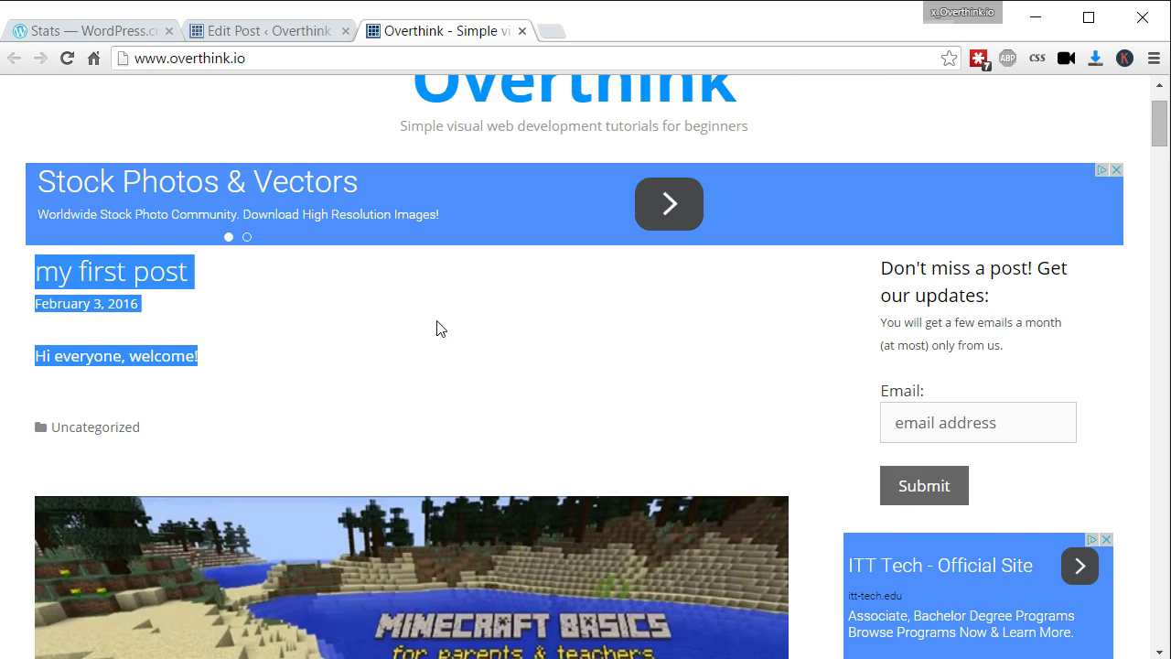
pyautogui.scroll(-2, 512, 339)
pyautogui.scroll(3, 771, 357)
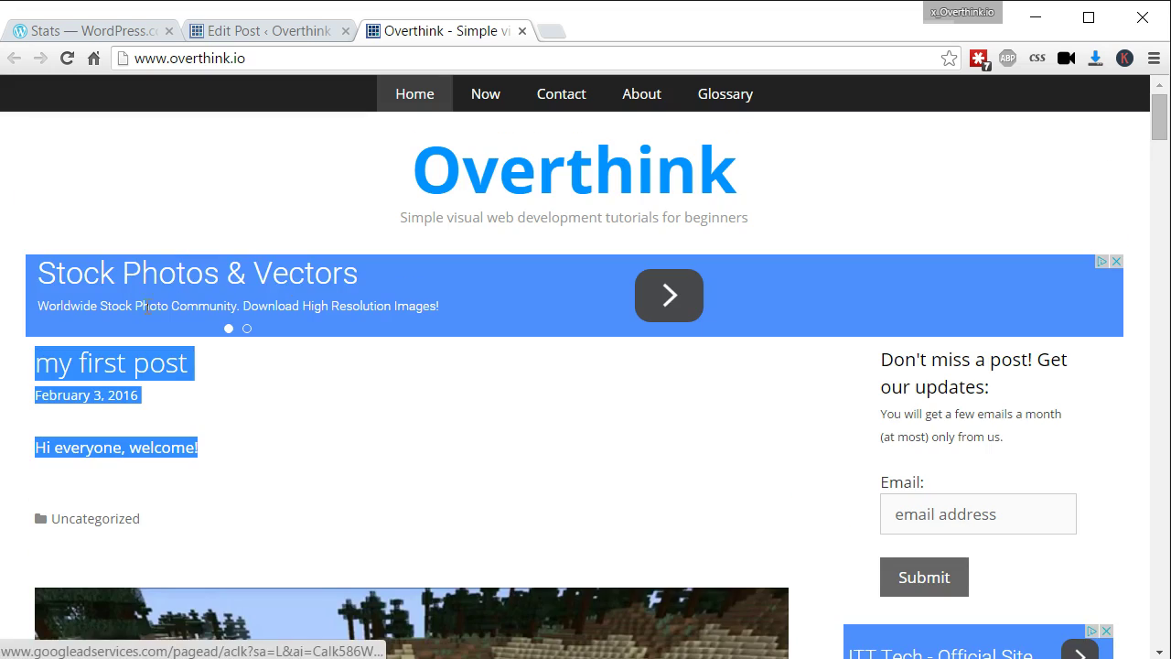
pyautogui.scroll(-4, 878, 411)
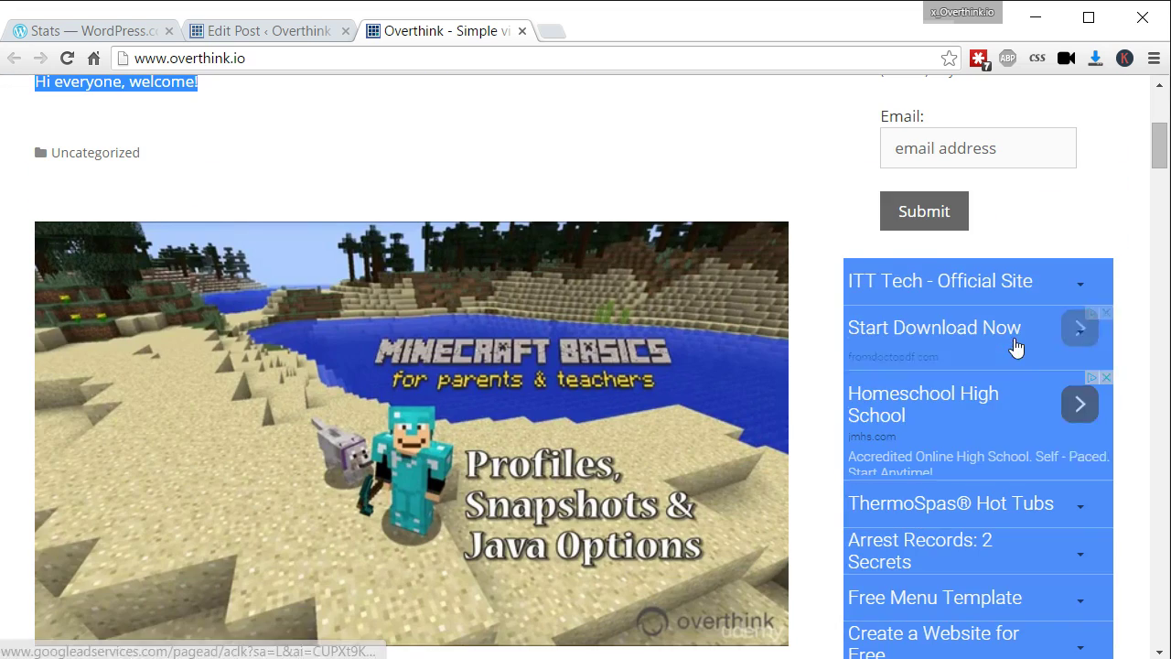
pyautogui.scroll(4, 765, 504)
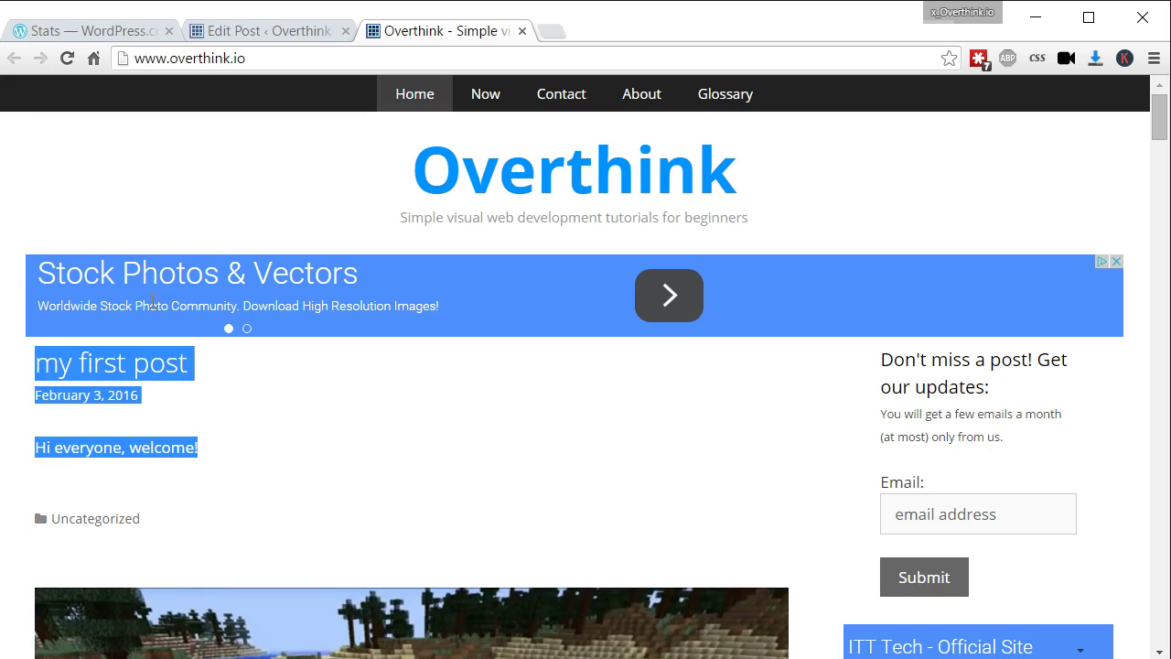
pyautogui.click(296, 423)
pyautogui.moveTo(225, 457); pyautogui.dragTo(20, 368)
pyautogui.click(252, 448)
pyautogui.moveTo(222, 465); pyautogui.dragTo(25, 353)
# Step: Open the overthinkioblog.wordpress.com front page, highlight its post, and compare it with the imported copy on overthink.io
pyautogui.click(45, 35)
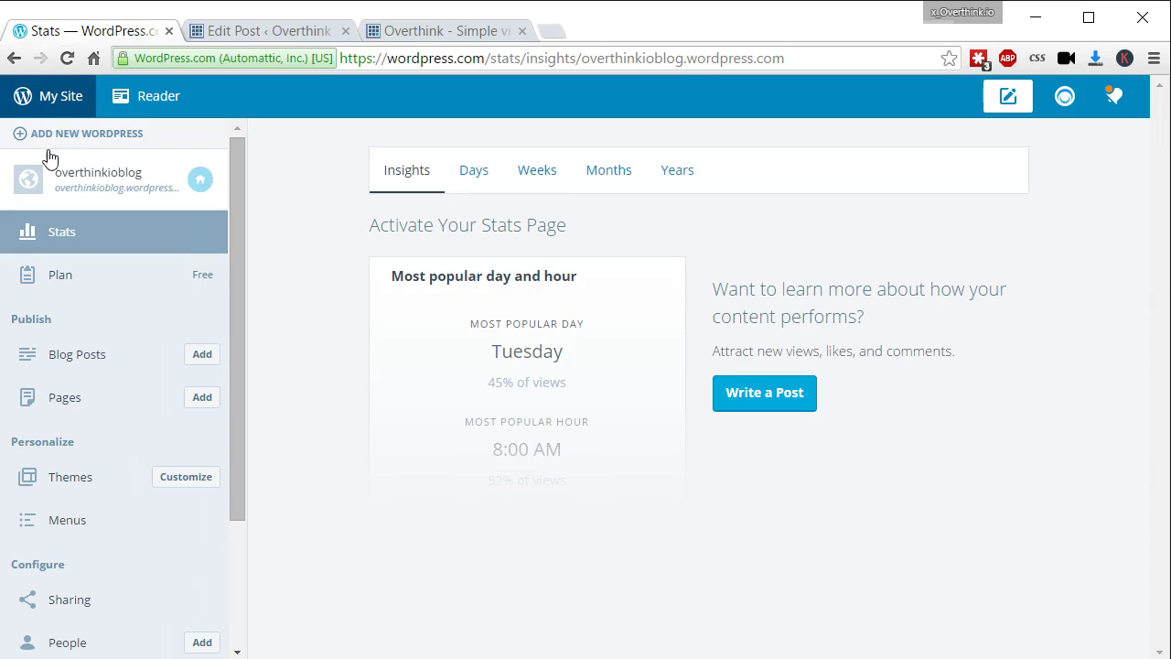
pyautogui.click(79, 185)
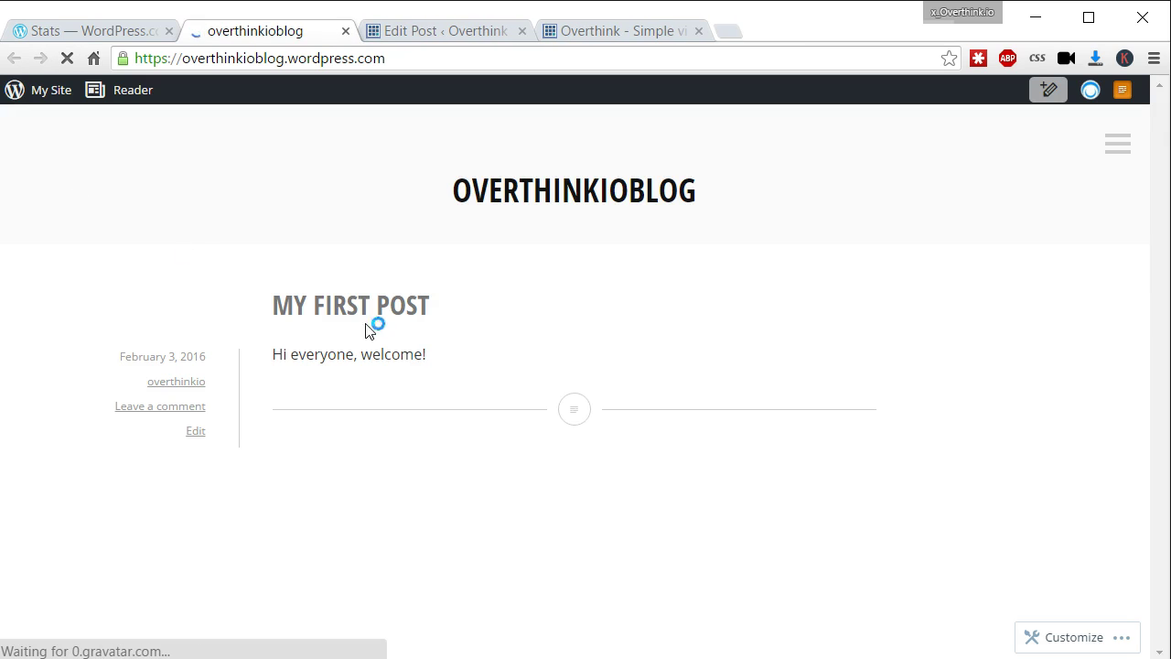
pyautogui.moveTo(434, 366); pyautogui.dragTo(259, 287)
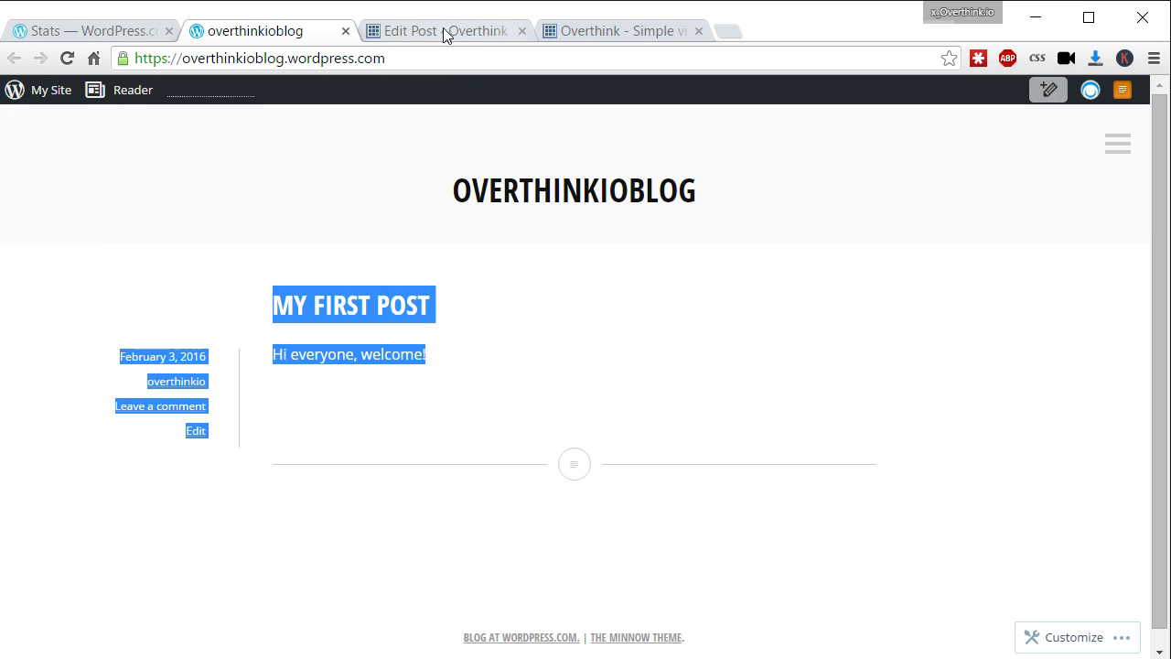
pyautogui.click(582, 35)
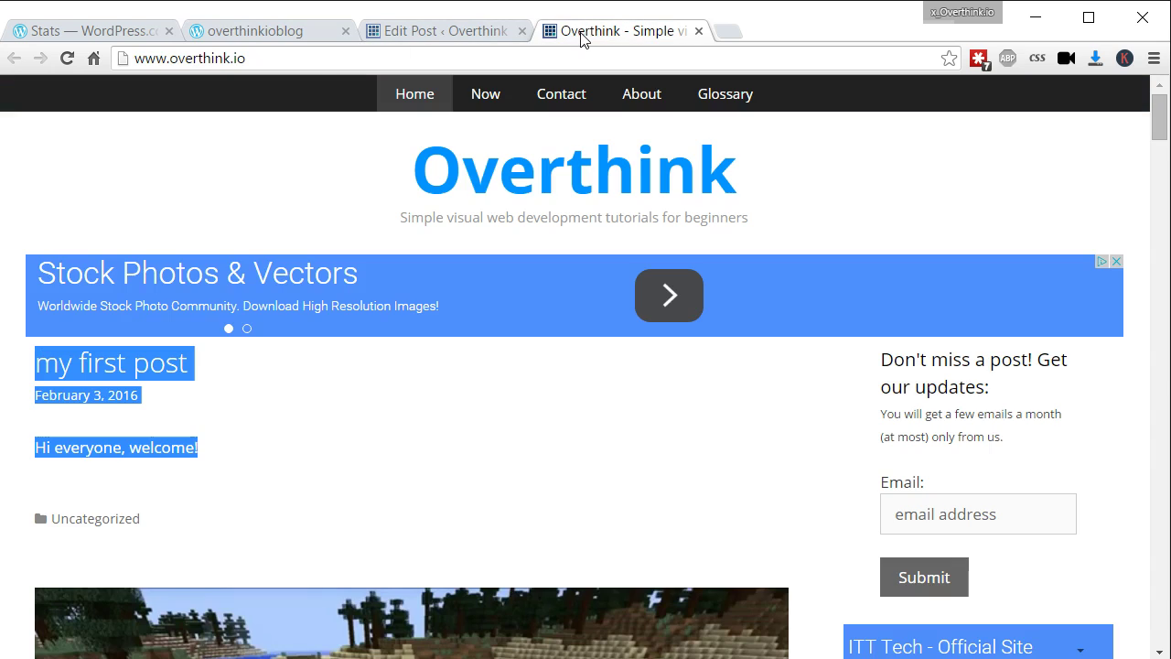
pyautogui.click(442, 37)
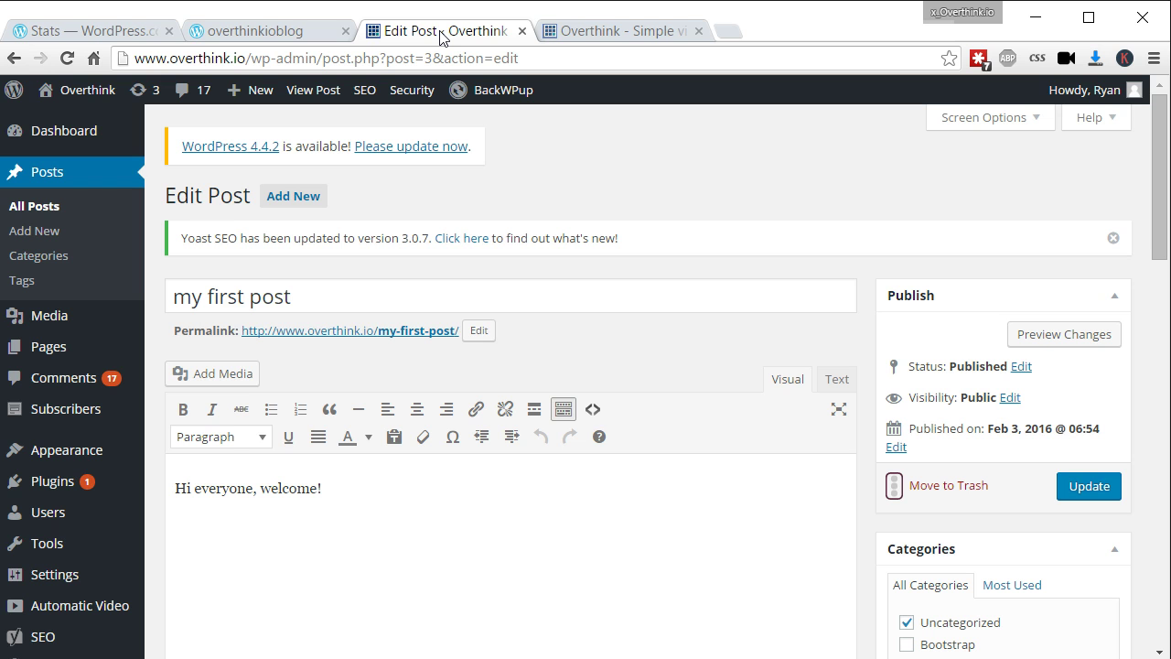
pyautogui.click(595, 39)
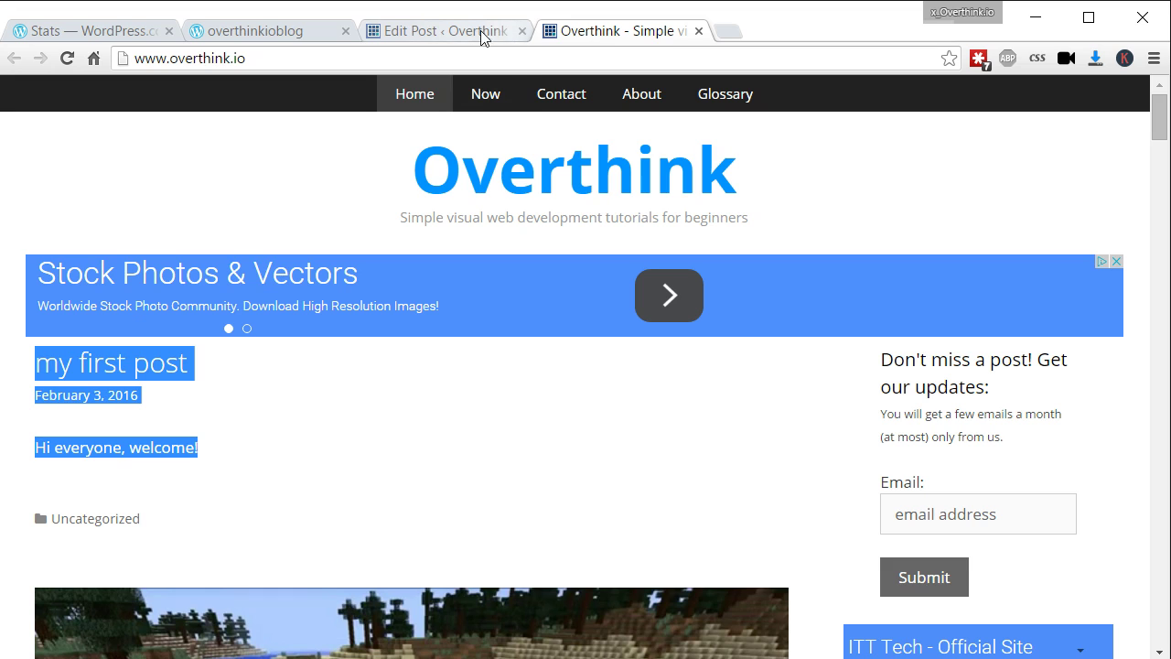
# Step: Close the post editor, overthink.io and overthinkioblog tabs, keeping only the WordPress.com stats page open
pyautogui.click(521, 31)
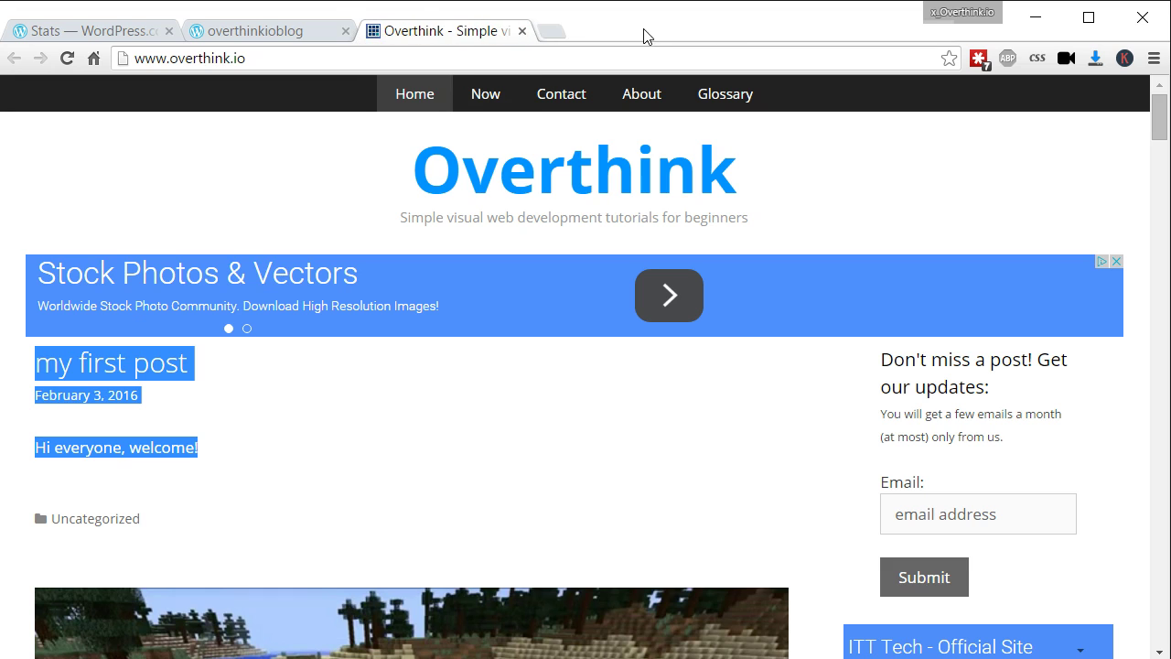
pyautogui.click(524, 32)
pyautogui.click(324, 199)
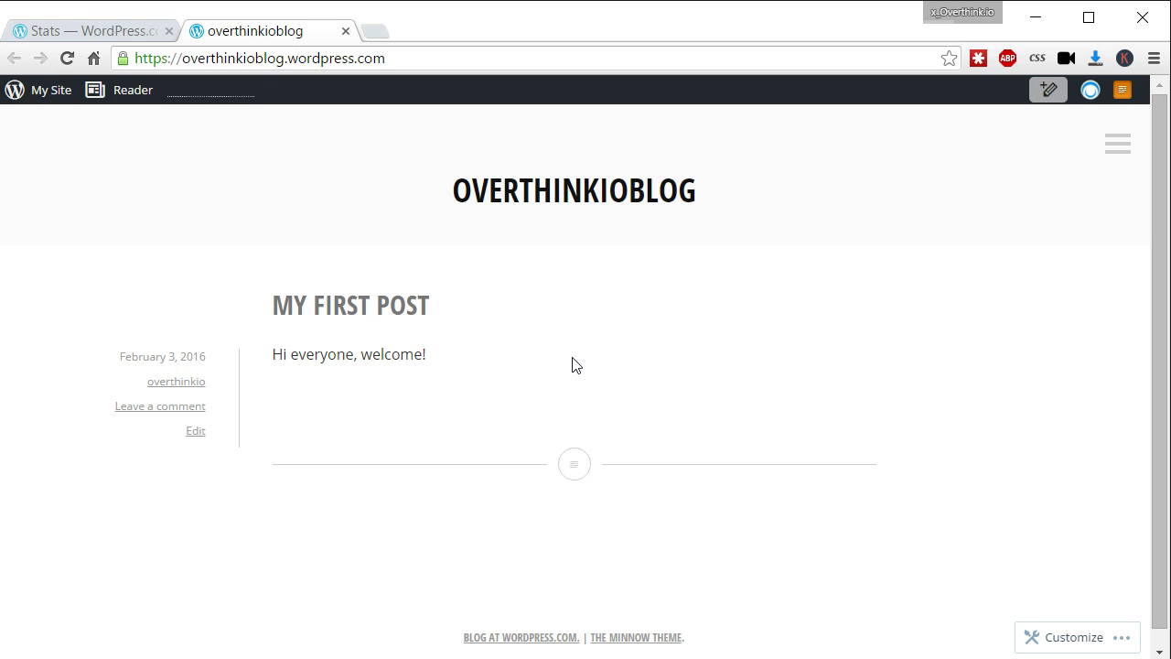
pyautogui.click(346, 31)
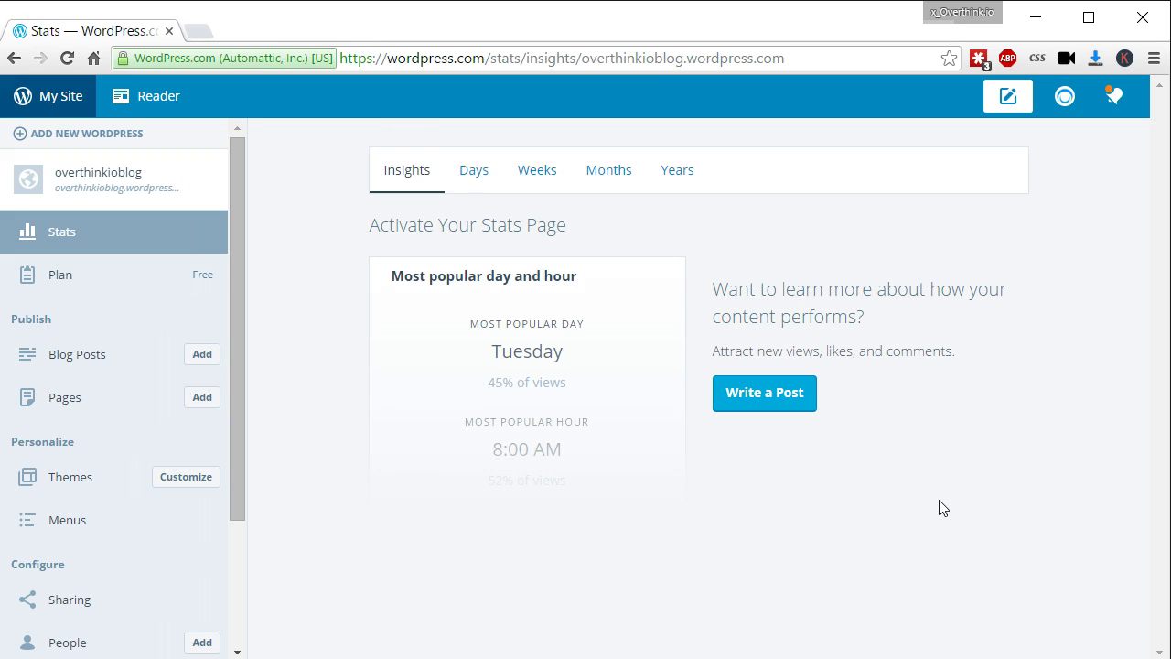